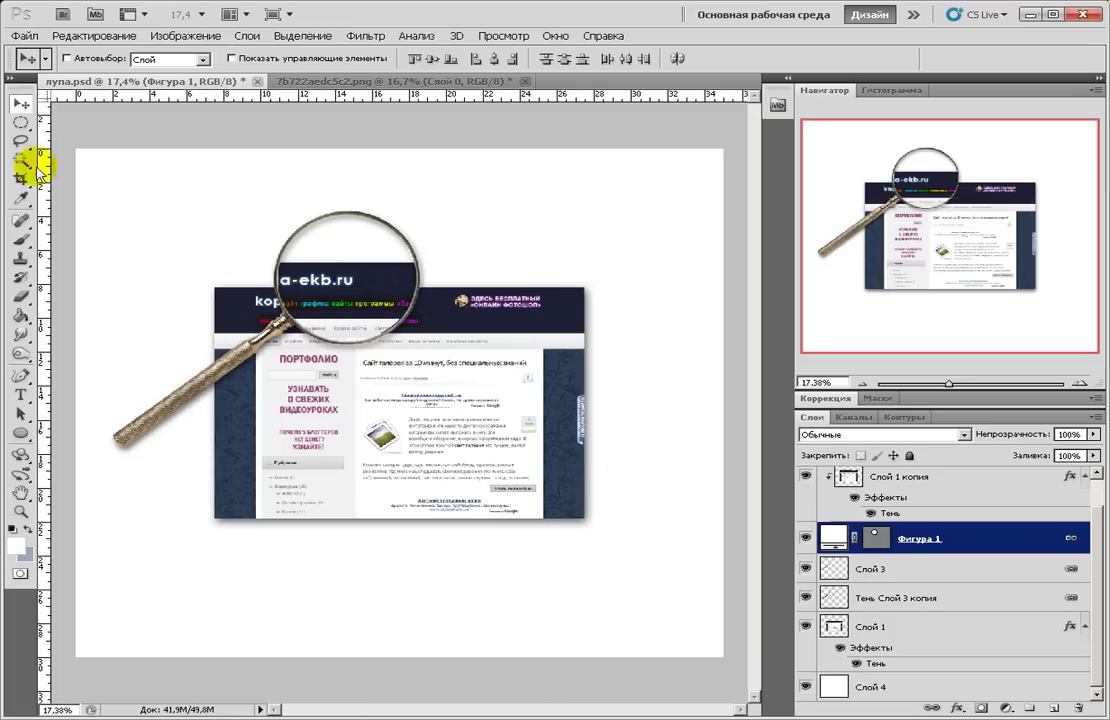
# Move the linked magnifying glass of the finished composition over the kopirka-ekb.ru site name to preview the lens effect.
pyautogui.moveTo(262, 336)
pyautogui.mouseDown()
pyautogui.moveTo(205, 345)
pyautogui.moveTo(193, 392)
pyautogui.moveTo(173, 328)
pyautogui.moveTo(255, 346)
pyautogui.moveTo(226, 393)
pyautogui.moveTo(466, 480)
pyautogui.moveTo(385, 585)
pyautogui.moveTo(150, 570)
pyautogui.moveTo(144, 396)
pyautogui.moveTo(154, 334)
pyautogui.moveTo(228, 305)
pyautogui.moveTo(247, 325)
pyautogui.mouseUp()
pyautogui.moveTo(330, 300)
pyautogui.mouseDown()
pyautogui.moveTo(292, 315)
pyautogui.moveTo(292, 302)
pyautogui.moveTo(180, 280)
pyautogui.moveTo(213, 292)
pyautogui.moveTo(331, 283)
pyautogui.moveTo(354, 342)
pyautogui.moveTo(265, 360)
pyautogui.moveTo(267, 378)
pyautogui.moveTo(250, 392)
pyautogui.moveTo(398, 297)
pyautogui.moveTo(526, 302)
pyautogui.moveTo(398, 326)
pyautogui.moveTo(321, 315)
pyautogui.mouseUp()
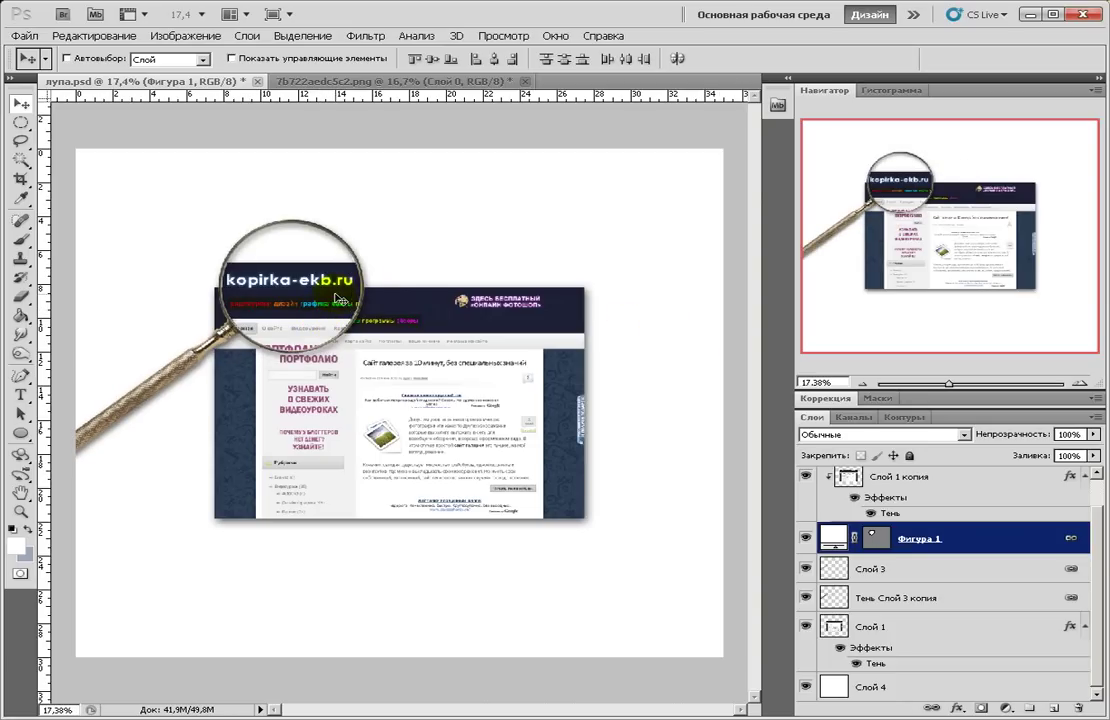
pyautogui.moveTo(942, 383); pyautogui.dragTo(955, 383)
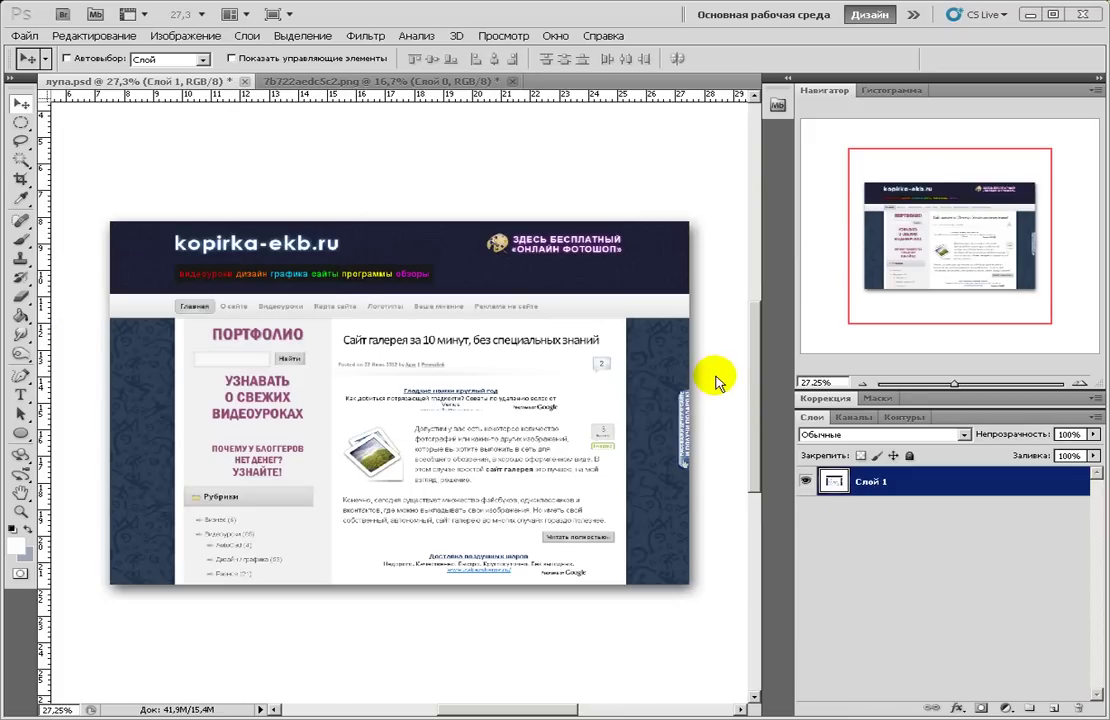
# Select the smaller metal-handled magnifying glass in 7b722aedc5c2.png with a freehand Lasso outline.
pyautogui.click(954, 385)
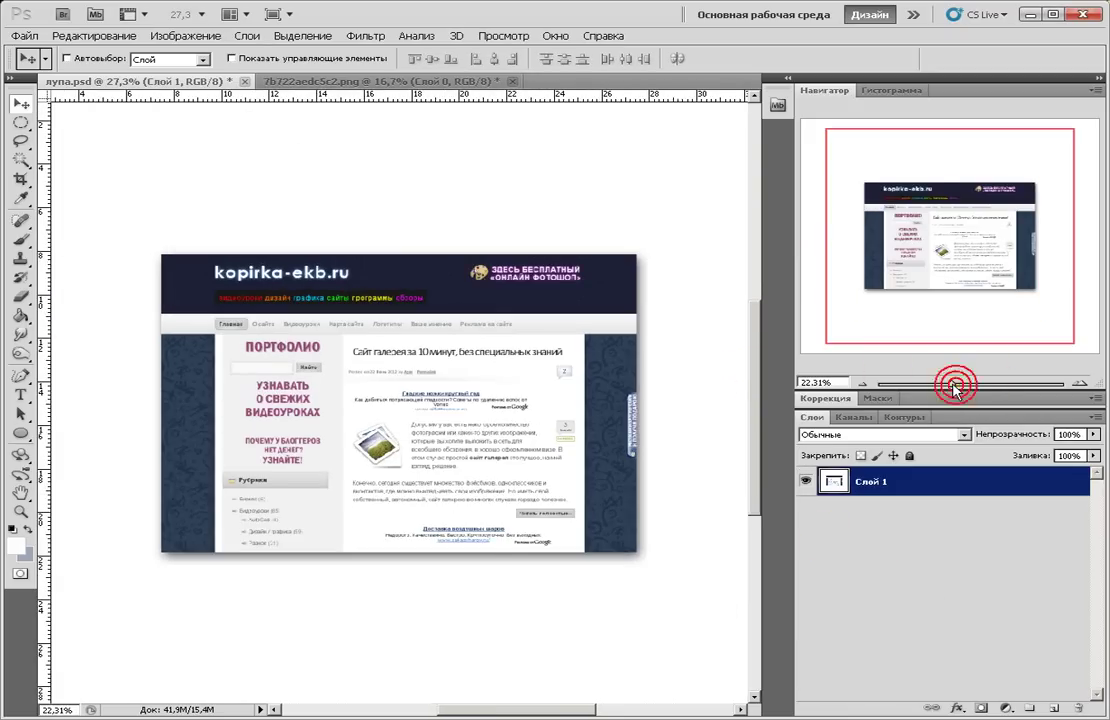
pyautogui.moveTo(954, 385); pyautogui.dragTo(956, 387)
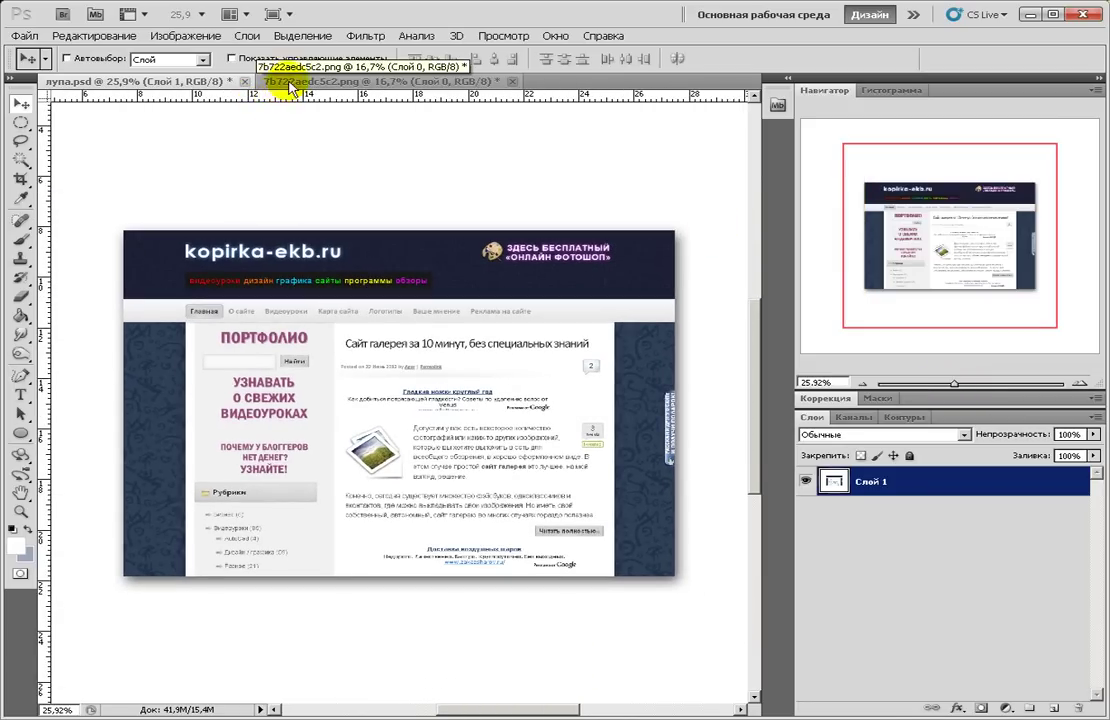
pyautogui.click(290, 84)
pyautogui.moveTo(946, 384)
pyautogui.mouseDown()
pyautogui.moveTo(962, 385)
pyautogui.moveTo(952, 388)
pyautogui.mouseUp()
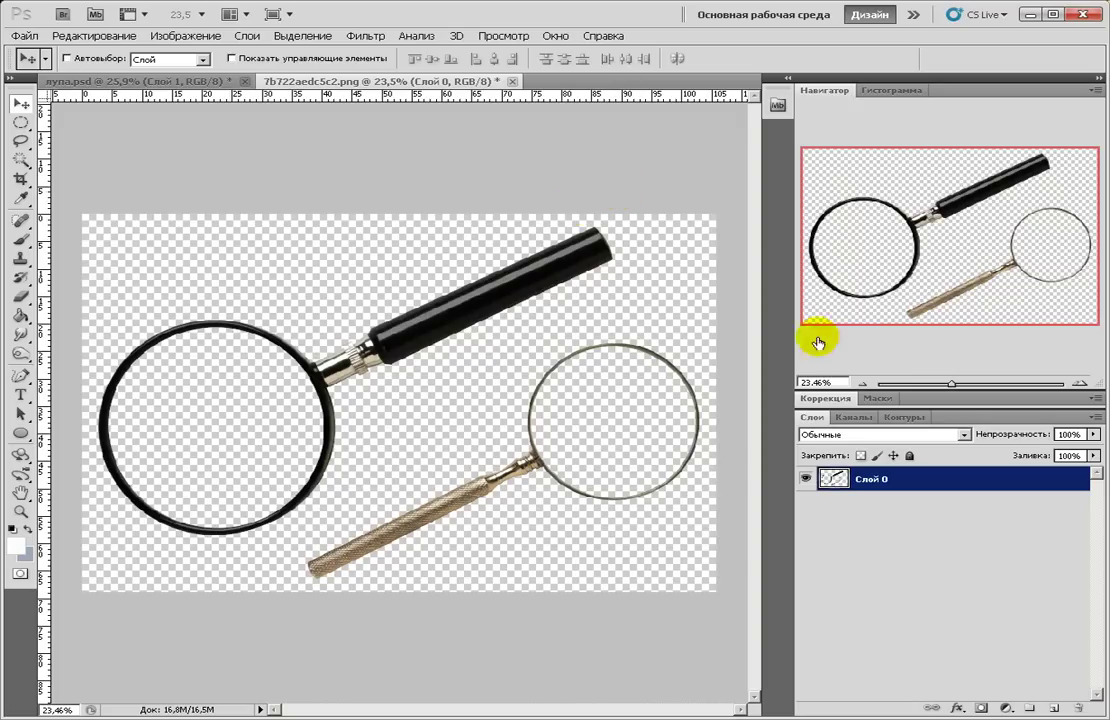
pyautogui.moveTo(951, 386); pyautogui.dragTo(954, 386)
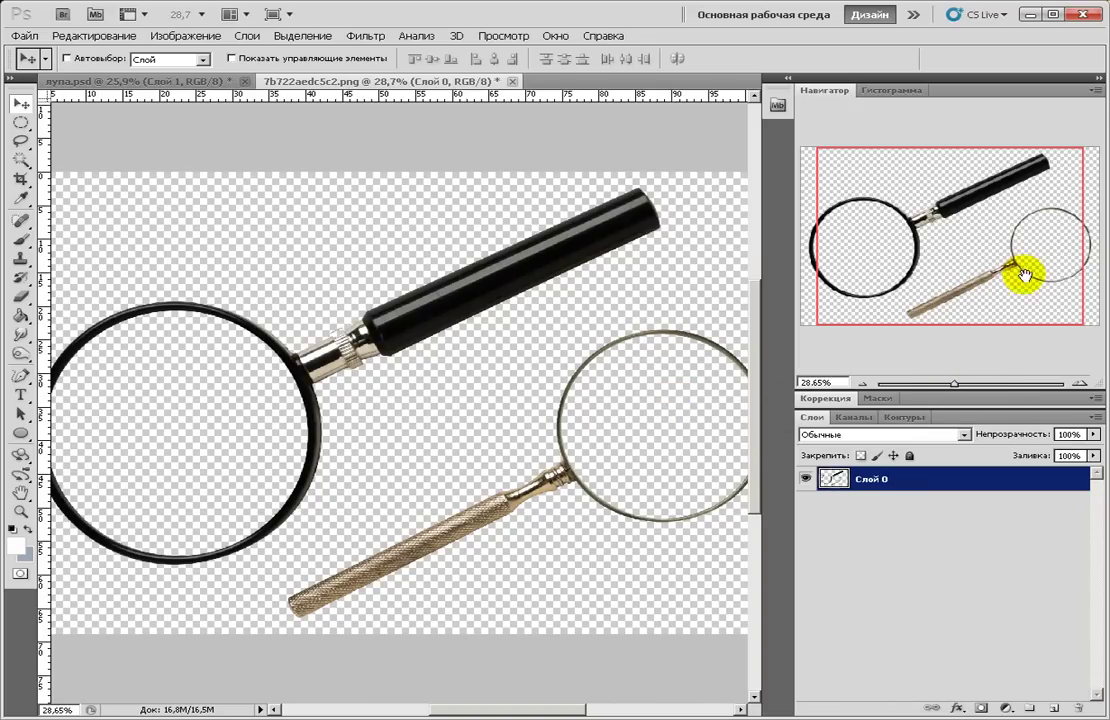
pyautogui.moveTo(888, 240); pyautogui.dragTo(944, 286)
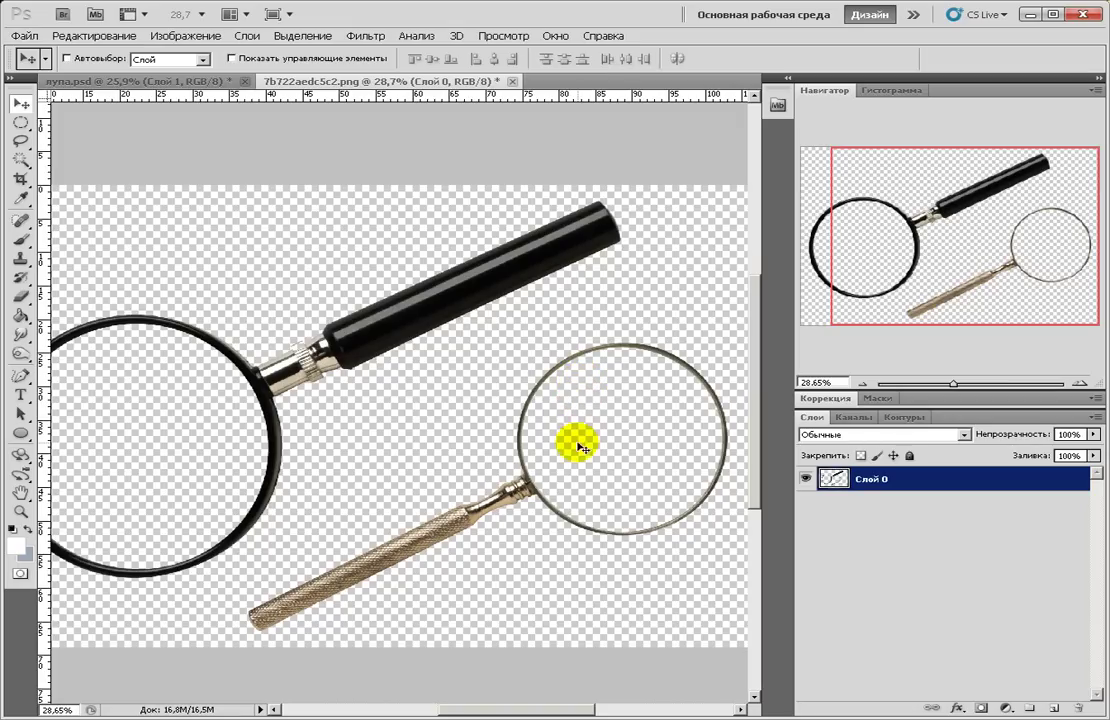
pyautogui.moveTo(955, 384); pyautogui.dragTo(953, 388)
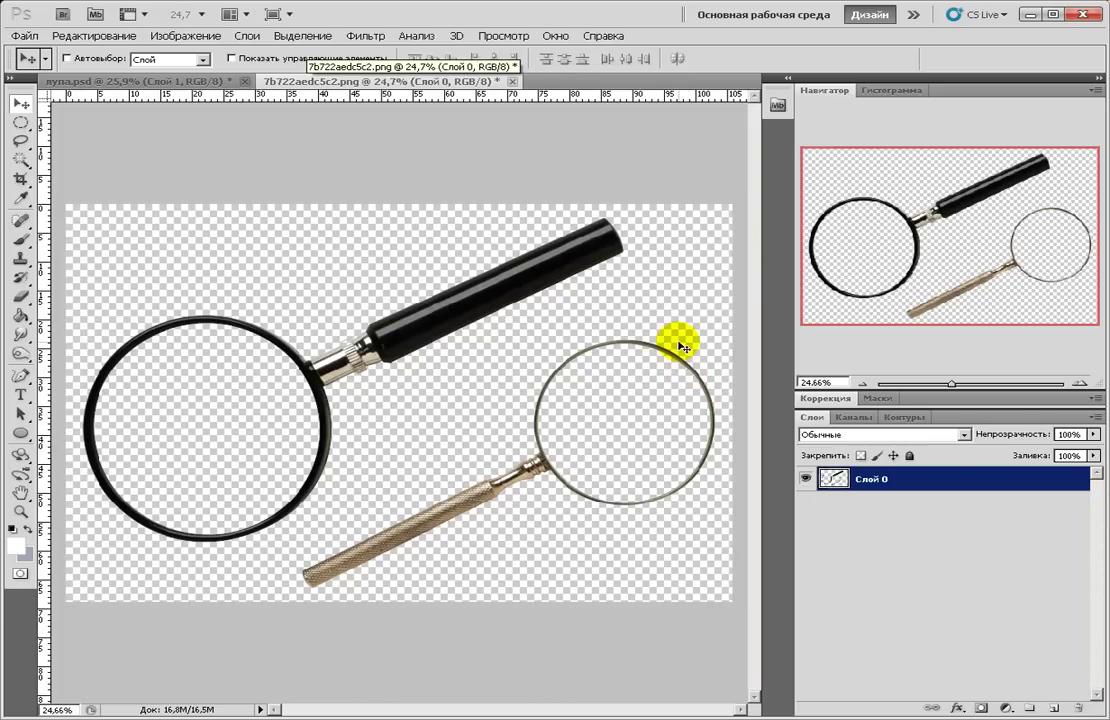
pyautogui.click(22, 142)
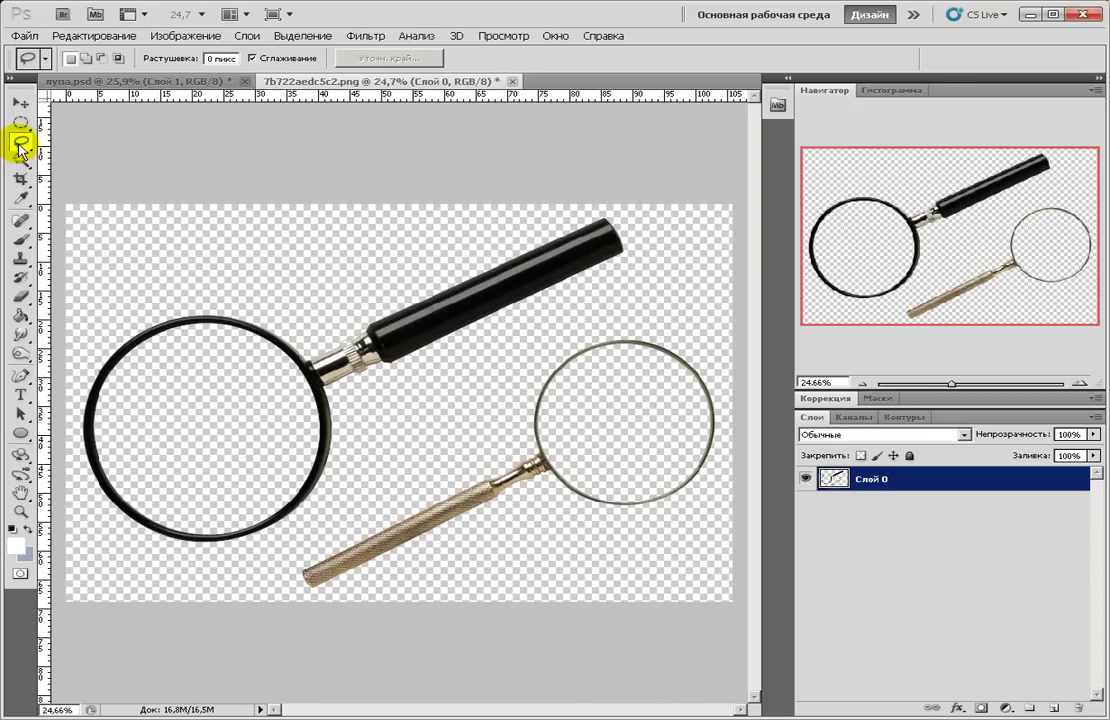
pyautogui.moveTo(660, 296)
pyautogui.mouseDown()
pyautogui.moveTo(541, 330)
pyautogui.moveTo(439, 449)
pyautogui.moveTo(280, 547)
pyautogui.moveTo(258, 623)
pyautogui.moveTo(435, 657)
pyautogui.moveTo(769, 649)
pyautogui.moveTo(773, 401)
pyautogui.moveTo(762, 328)
pyautogui.moveTo(670, 300)
pyautogui.mouseUp()
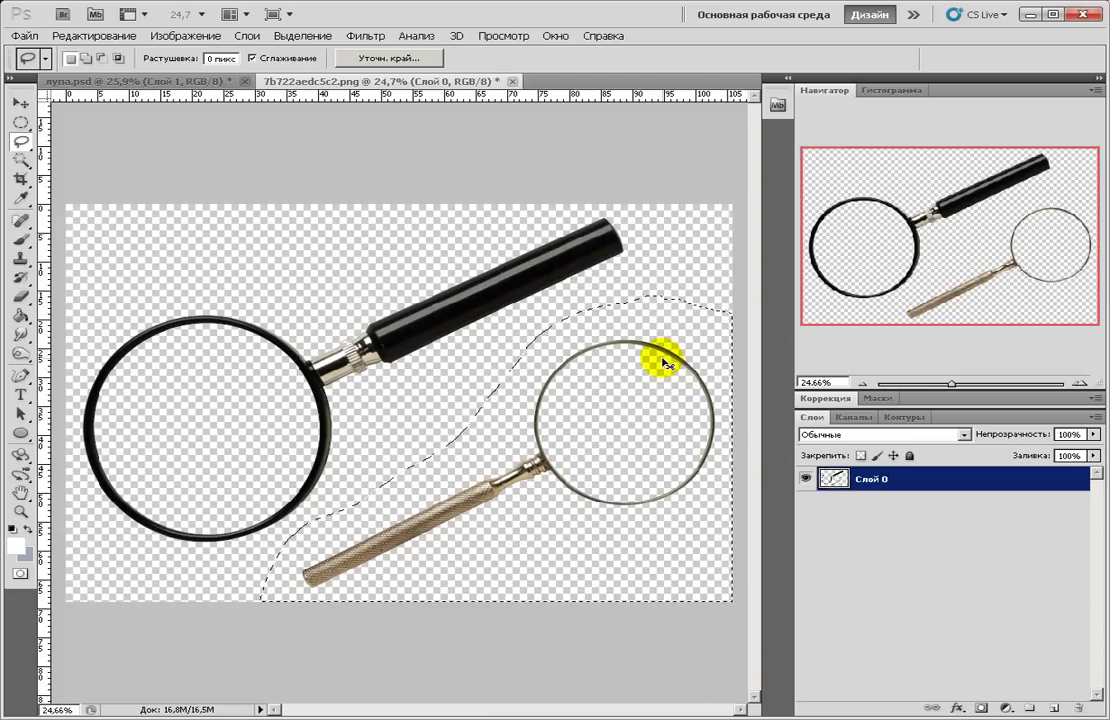
# Paste the selected magnifying glass into лупа.psd and position its lens over the website screenshot's header, just beside the site name.
pyautogui.click(218, 81)
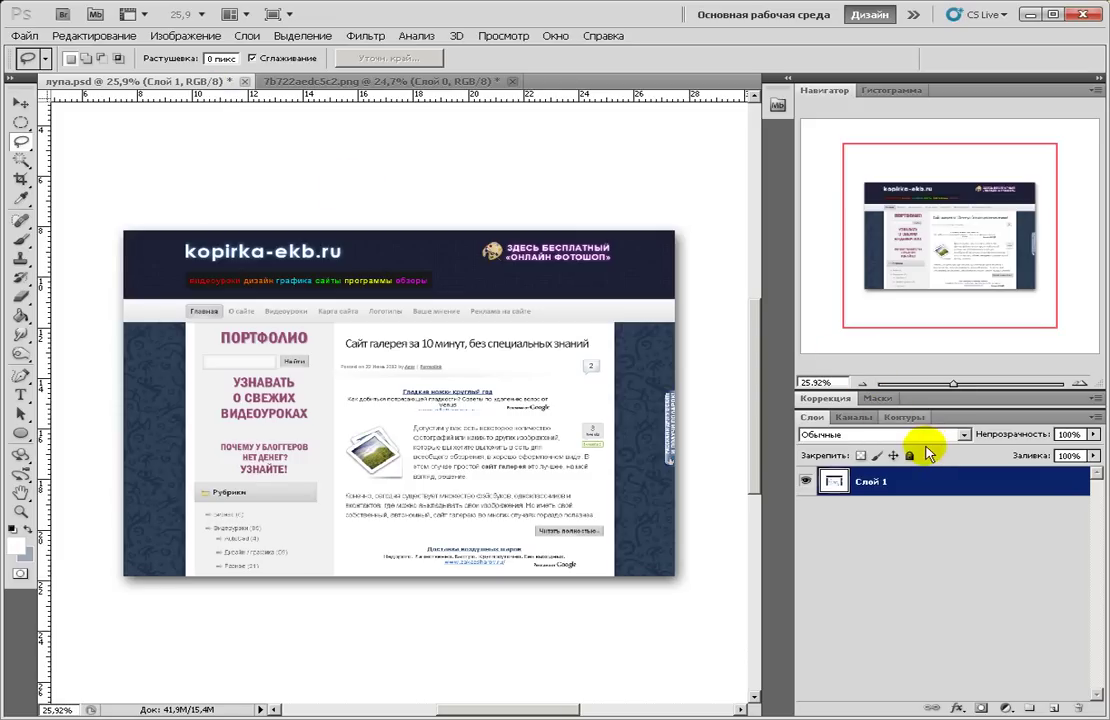
pyautogui.hotkey('ctrl', 'v')
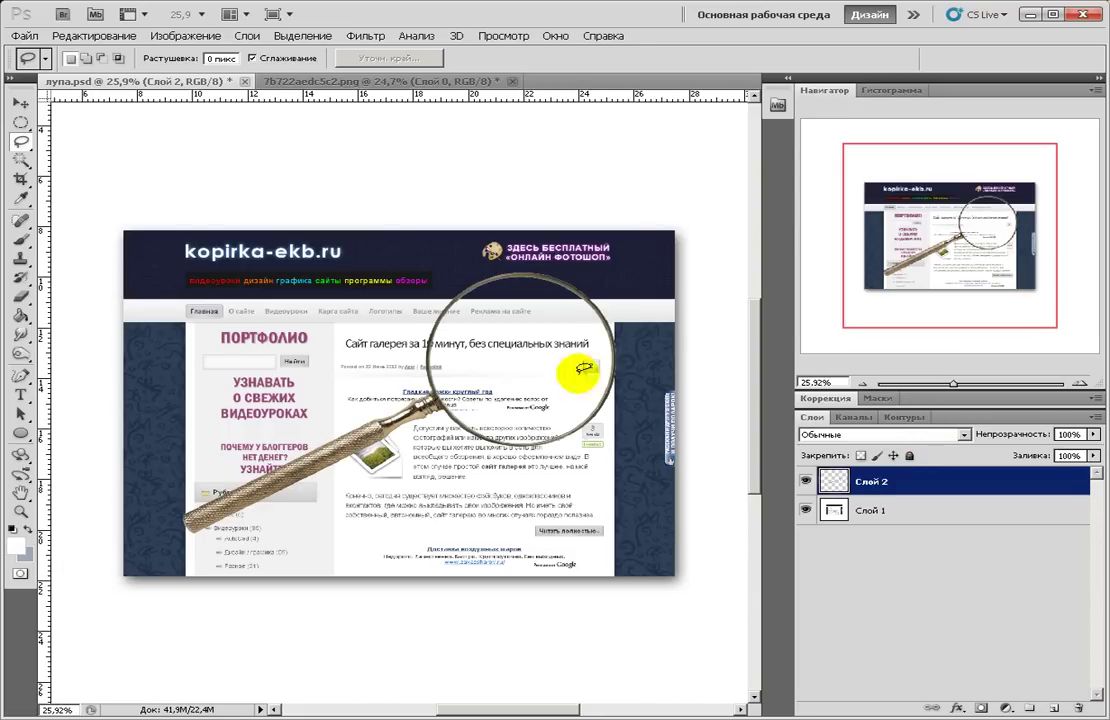
pyautogui.click(21, 102)
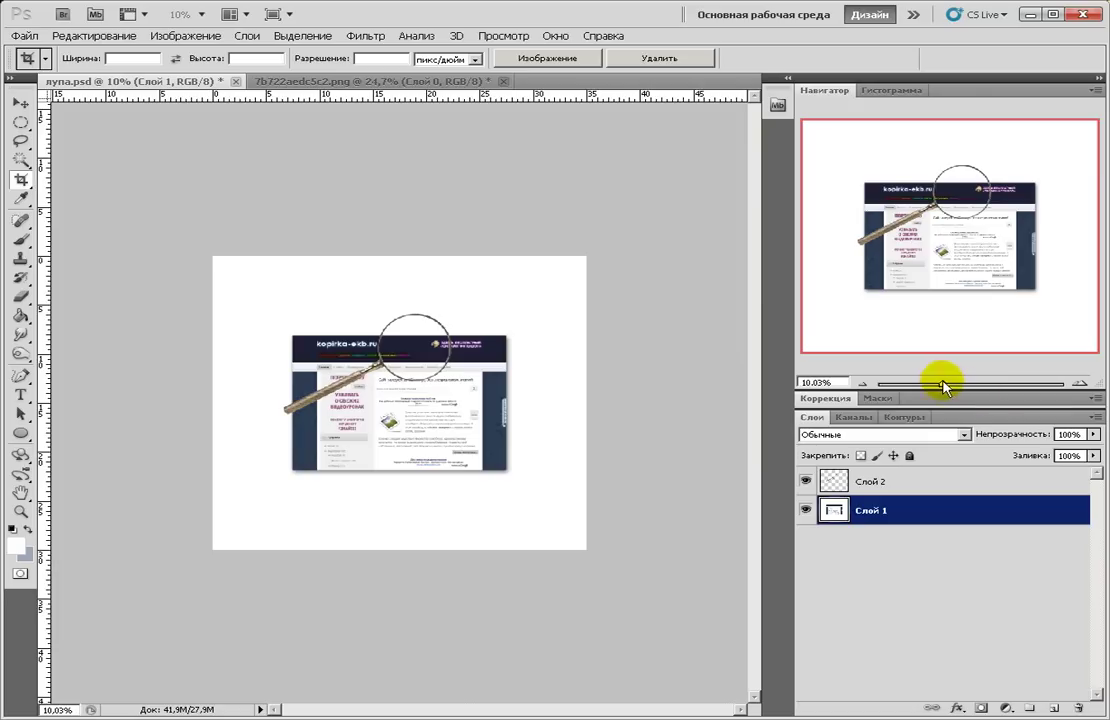
# Duplicate the website screenshot layer Слой 1 under the name Слой 1 копия.
pyautogui.click(944, 379)
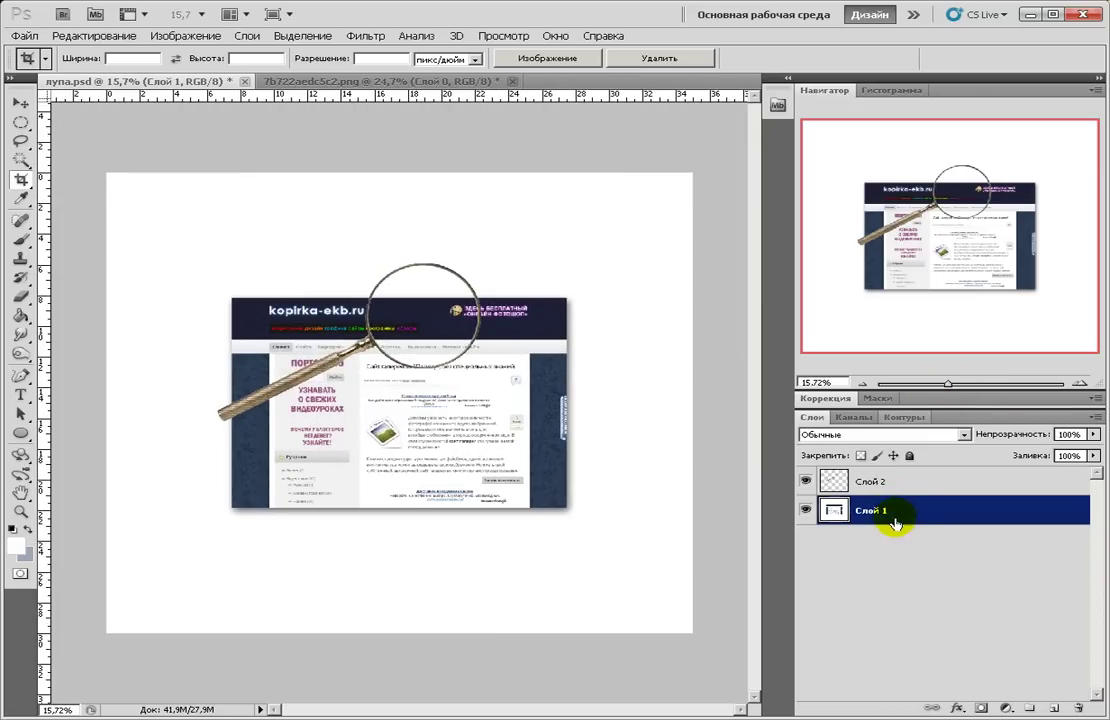
pyautogui.rightClick(895, 523)
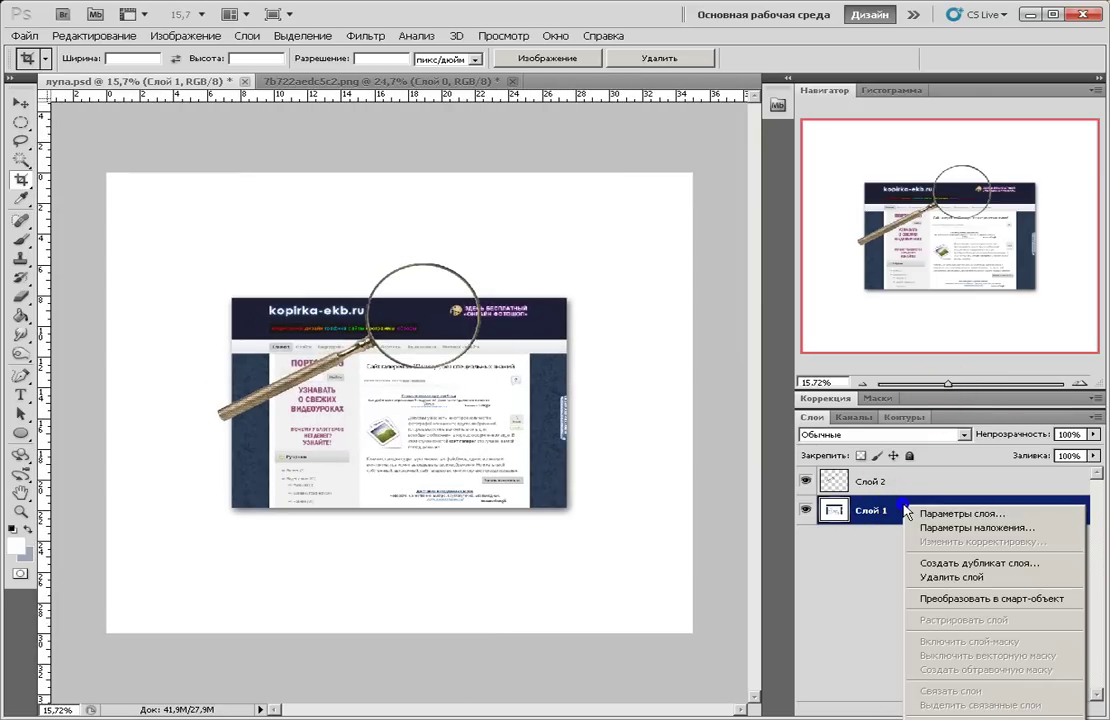
pyautogui.click(950, 564)
pyautogui.click(755, 252)
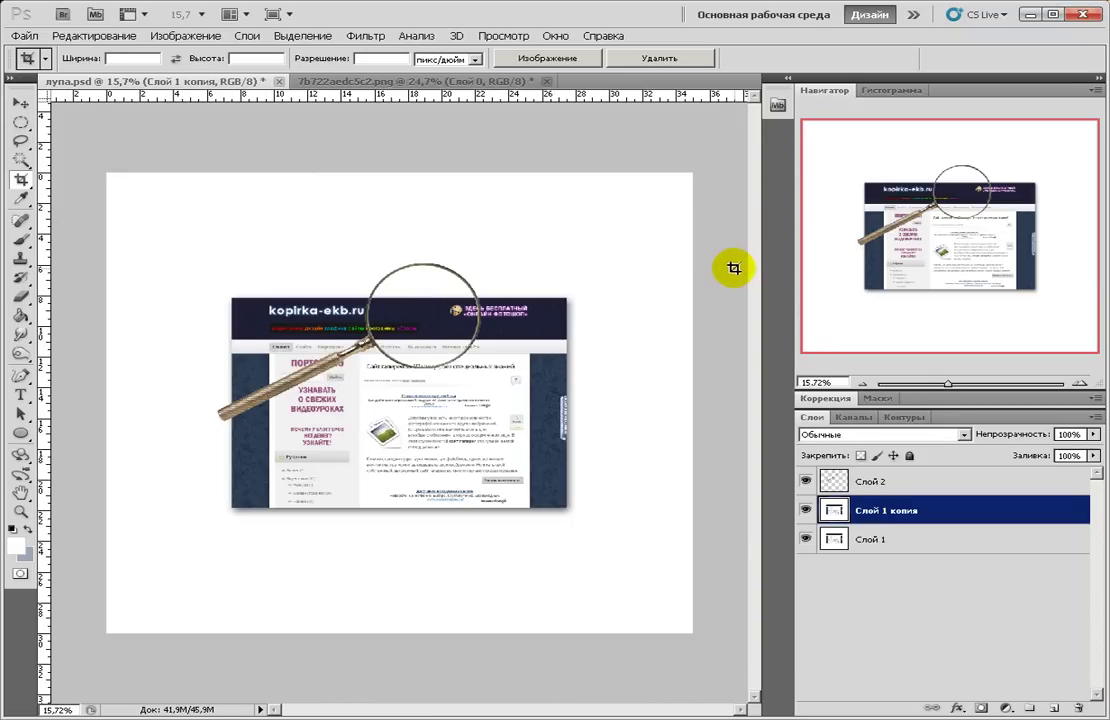
pyautogui.hotkey('ctrl', 't')
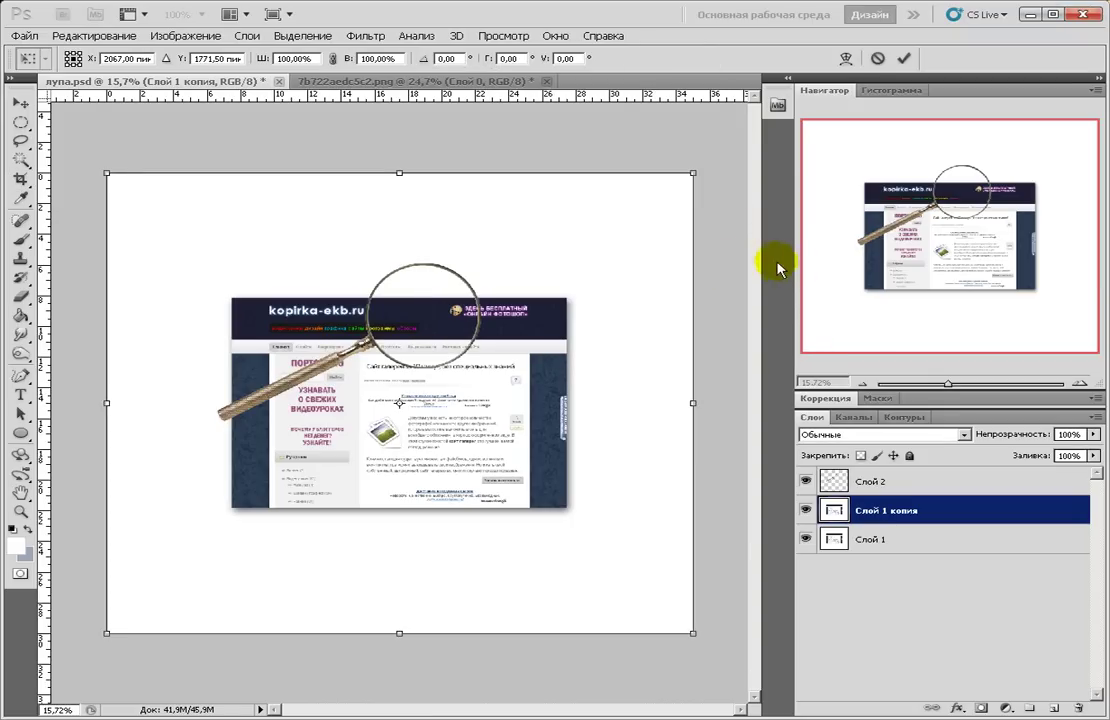
pyautogui.rightClick(580, 301)
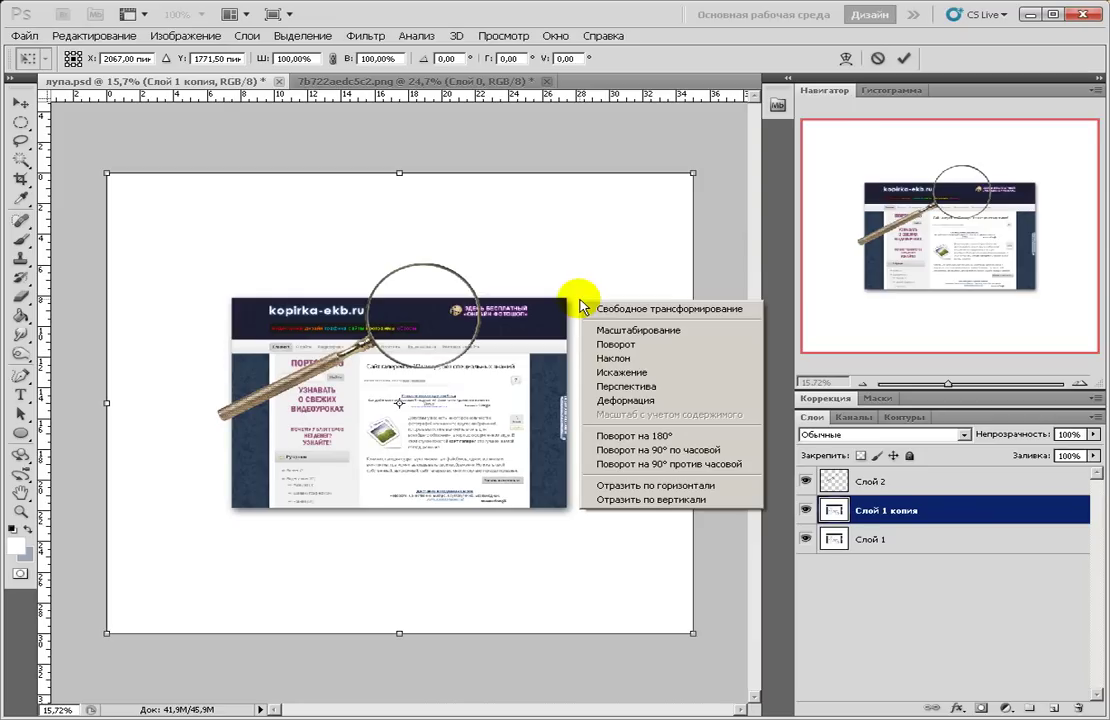
pyautogui.press('Escape')
pyautogui.press('Escape')
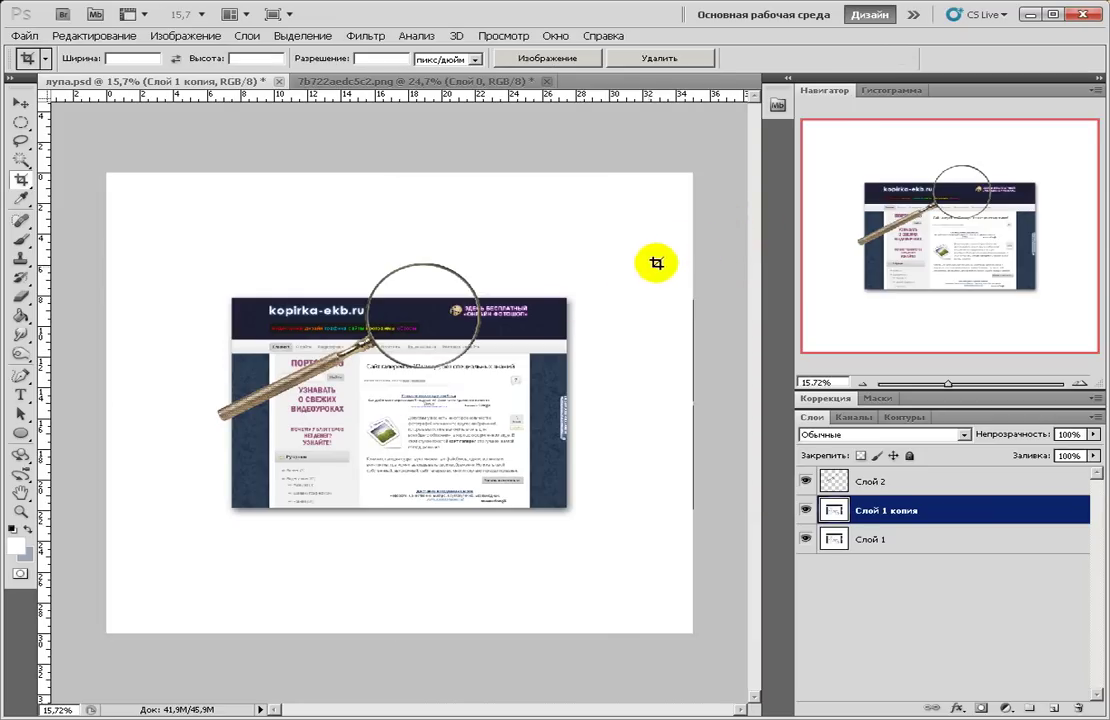
# Enlarge Слой 1 копия proportionally to about 108.61% with Free Transform and apply the transformation.
pyautogui.rightClick(628, 277)
pyautogui.click(704, 396)
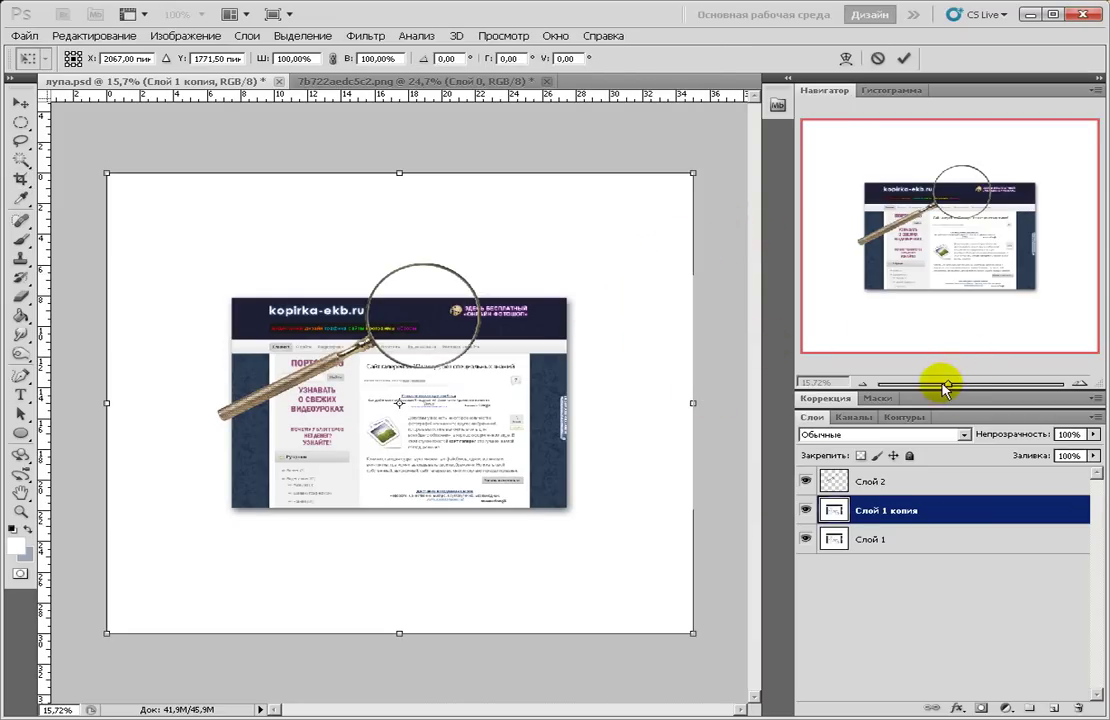
pyautogui.moveTo(948, 386); pyautogui.dragTo(947, 384)
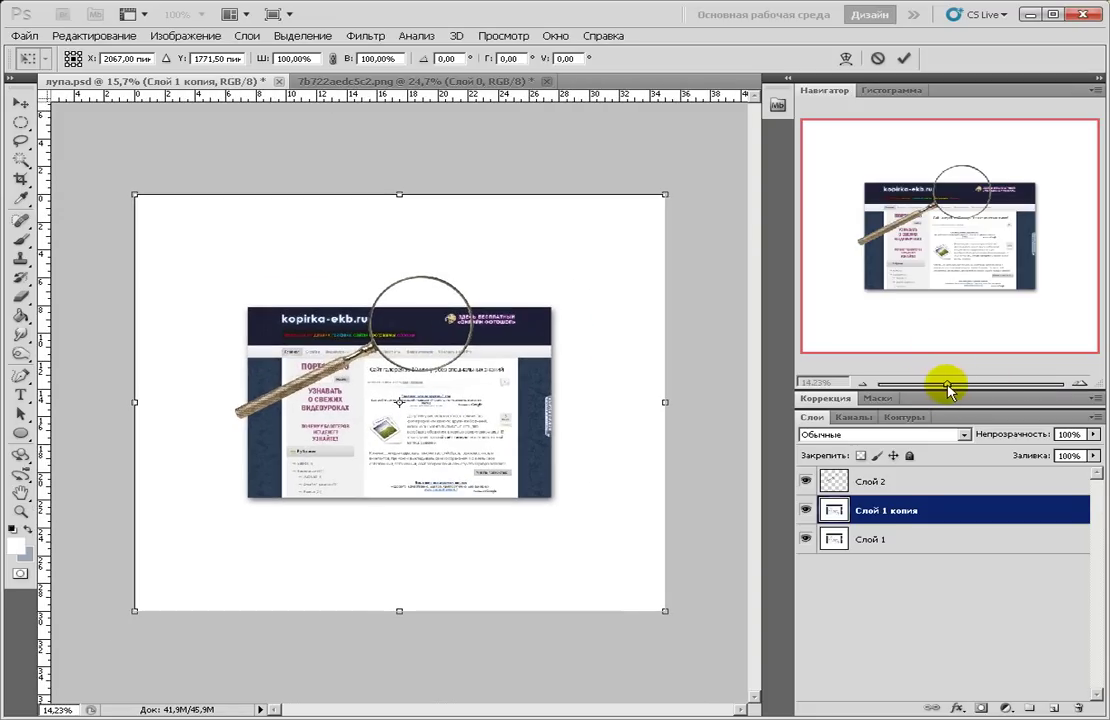
pyautogui.moveTo(667, 196); pyautogui.dragTo(718, 165)
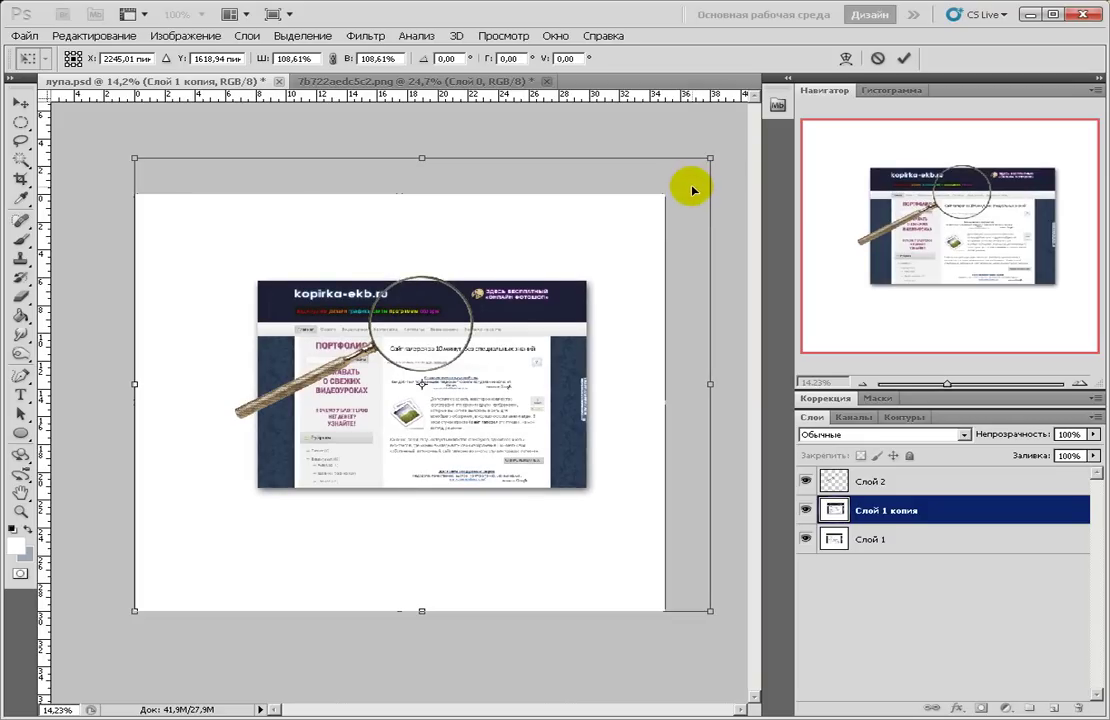
pyautogui.press('c')
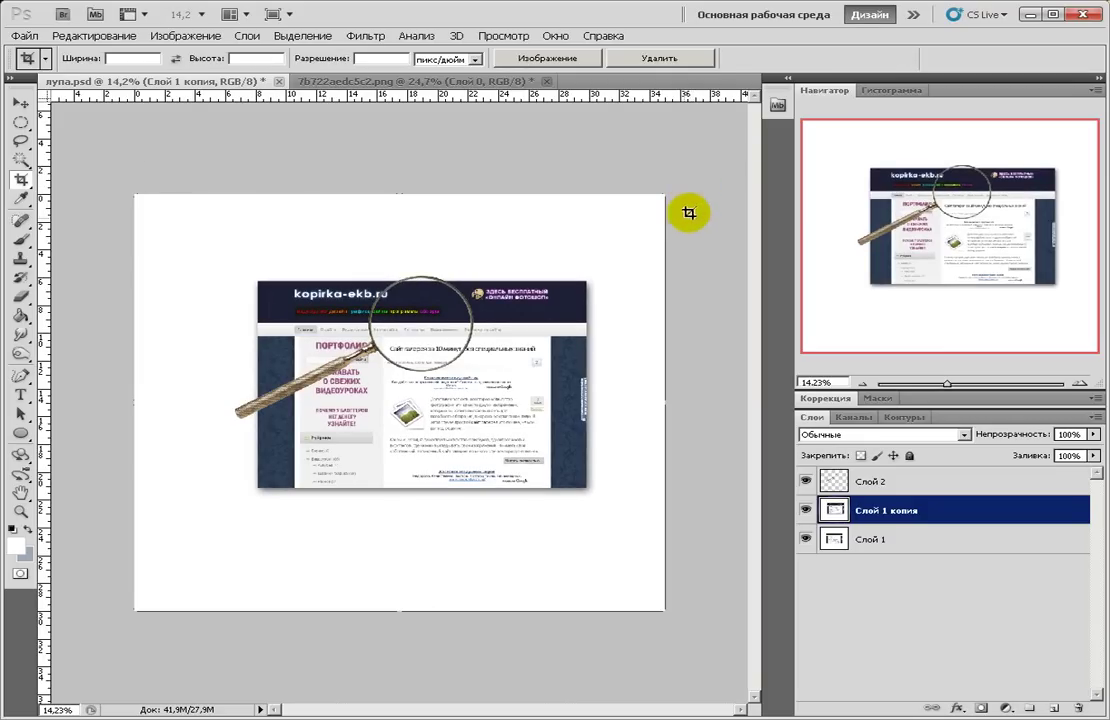
# Move the enlarged copy so it is centred over the original screenshot, and toggle its visibility to compare the two layers.
pyautogui.click(20, 103)
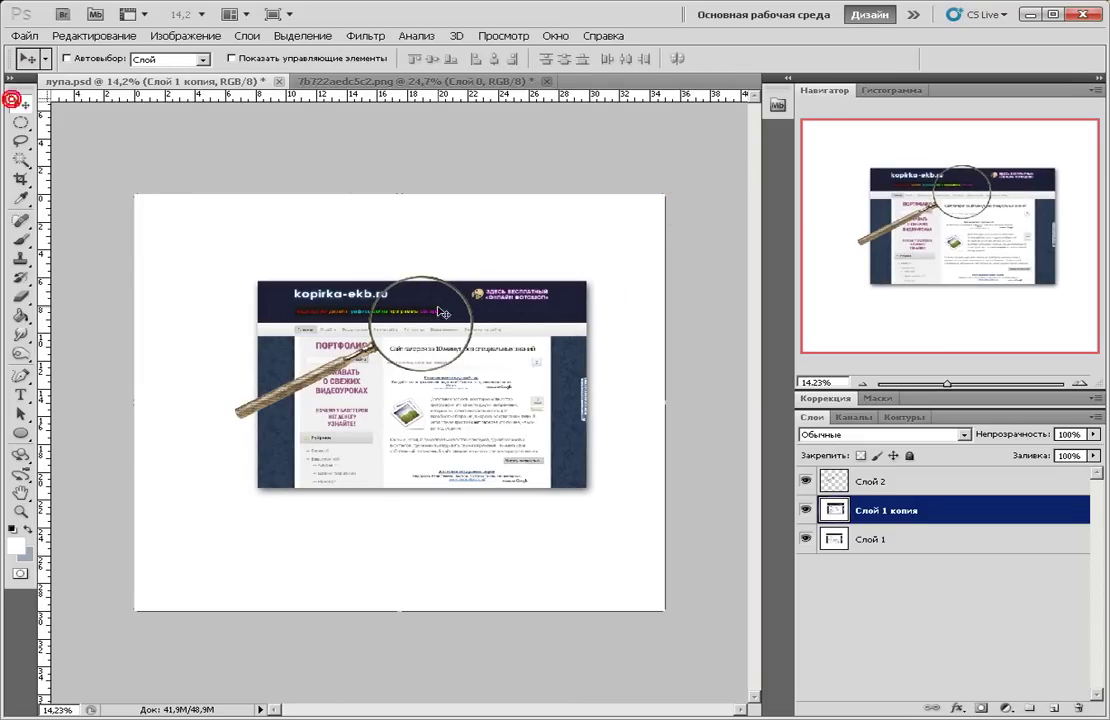
pyautogui.moveTo(505, 330); pyautogui.dragTo(477, 351)
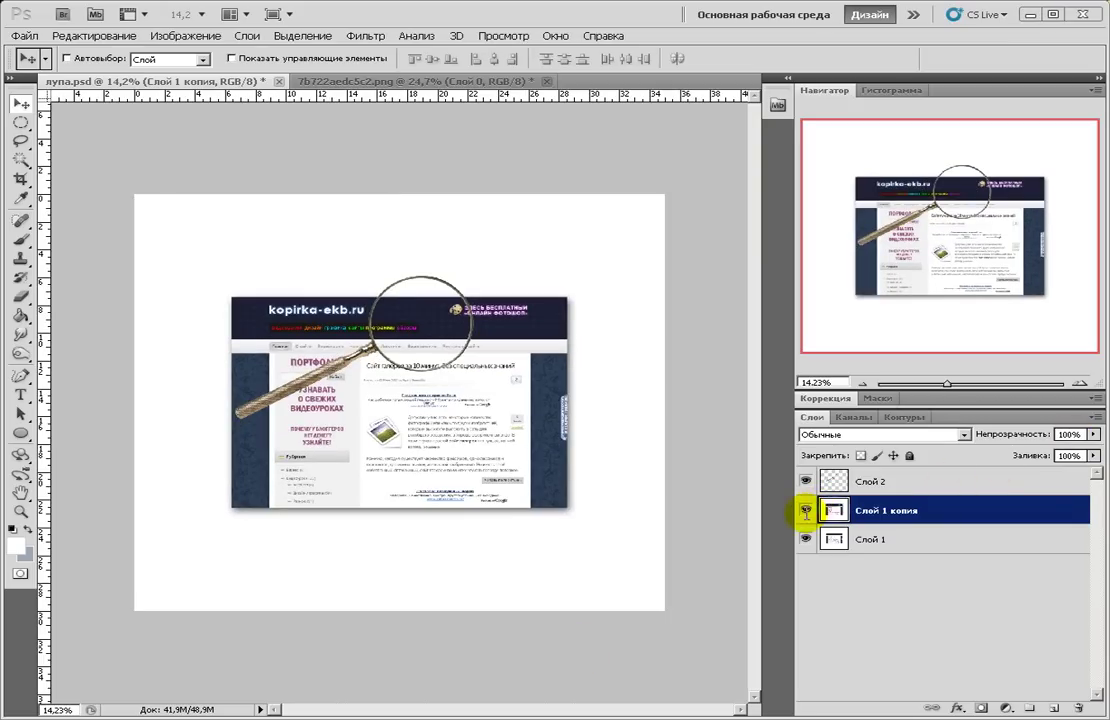
pyautogui.click(807, 511)
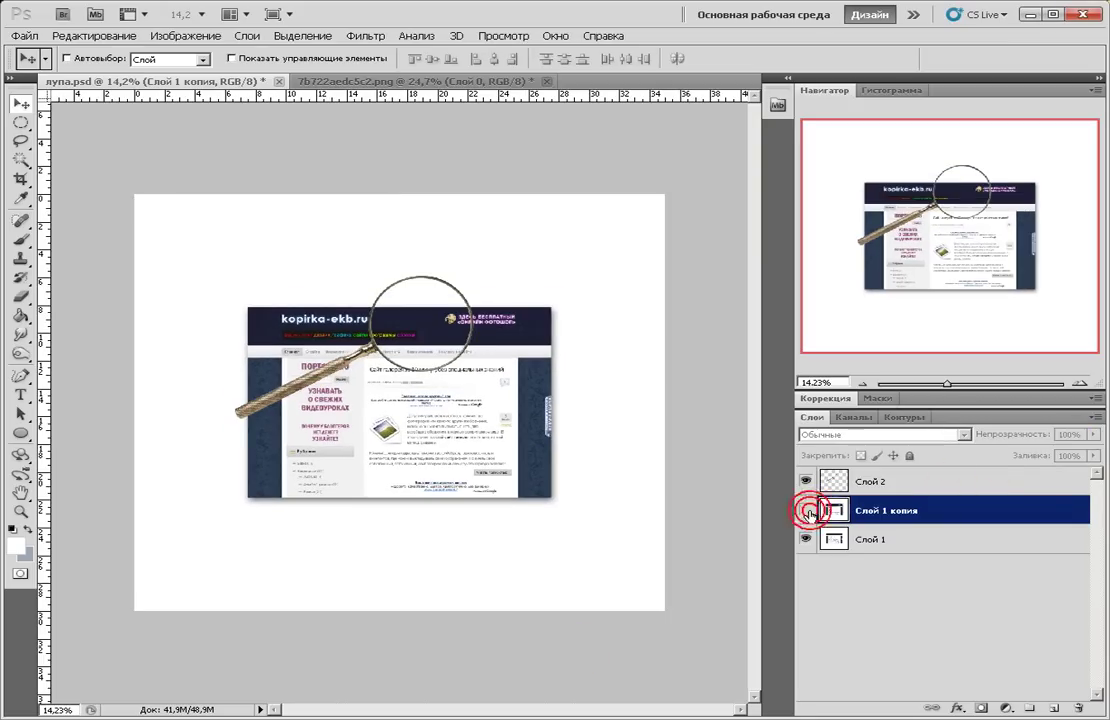
pyautogui.click(808, 512)
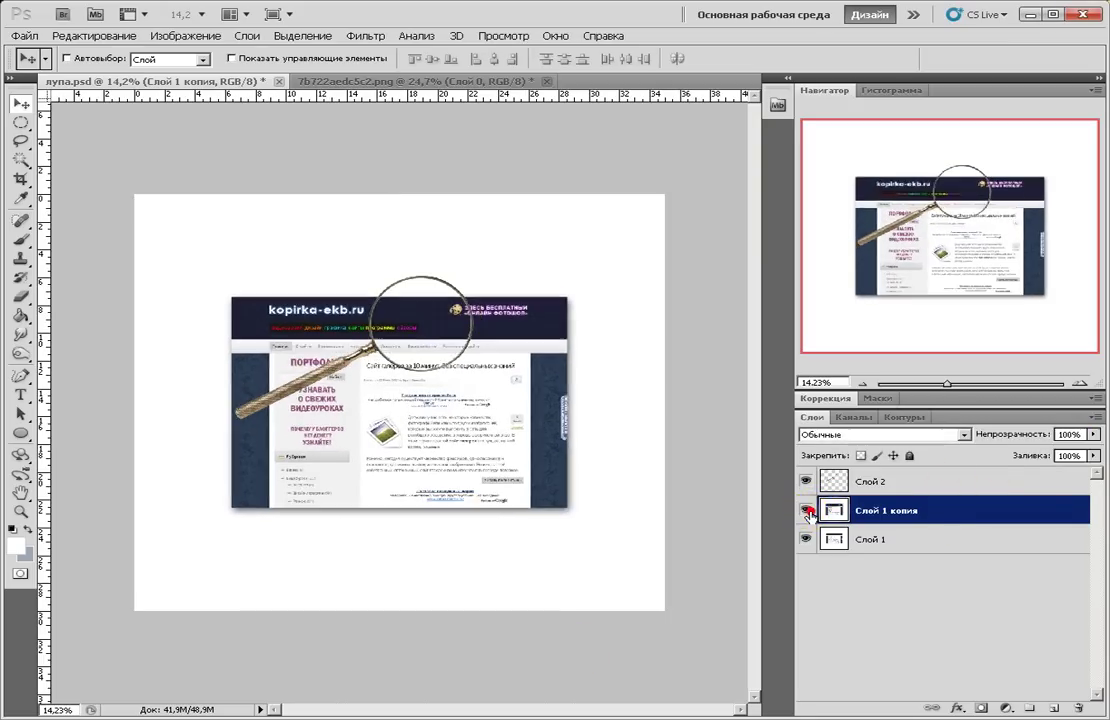
pyautogui.click(808, 512)
pyautogui.click(808, 513)
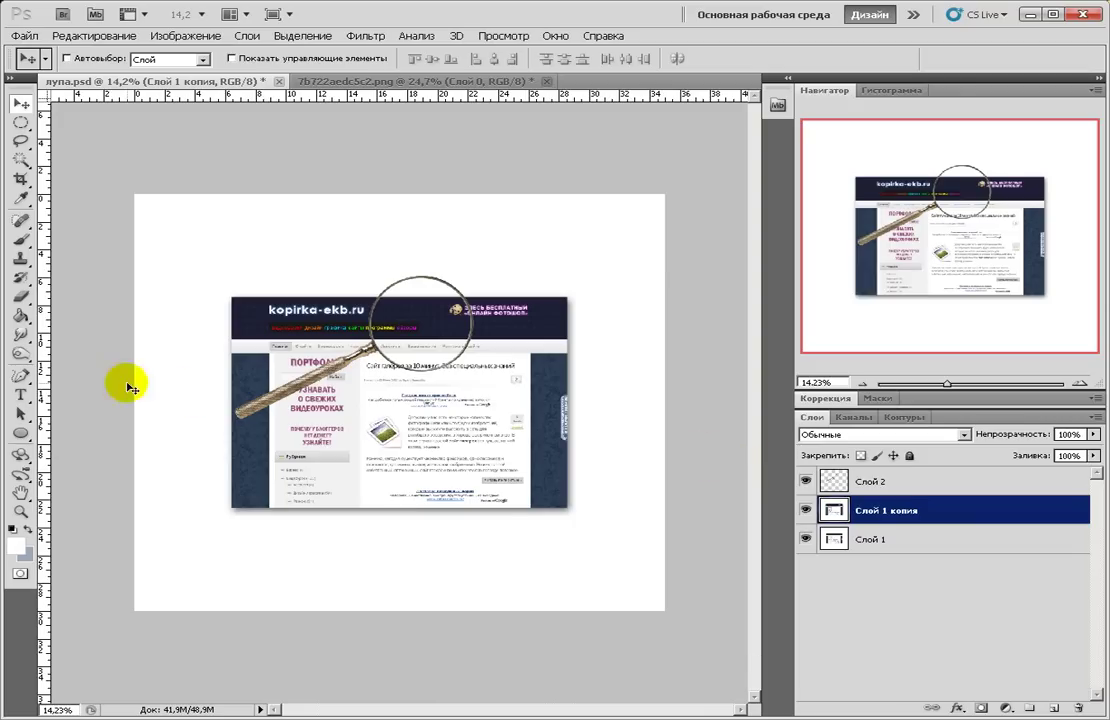
# Set up the Ellipse tool in shape layer mode with white as the foreground colour and black as the background colour.
pyautogui.click(24, 435)
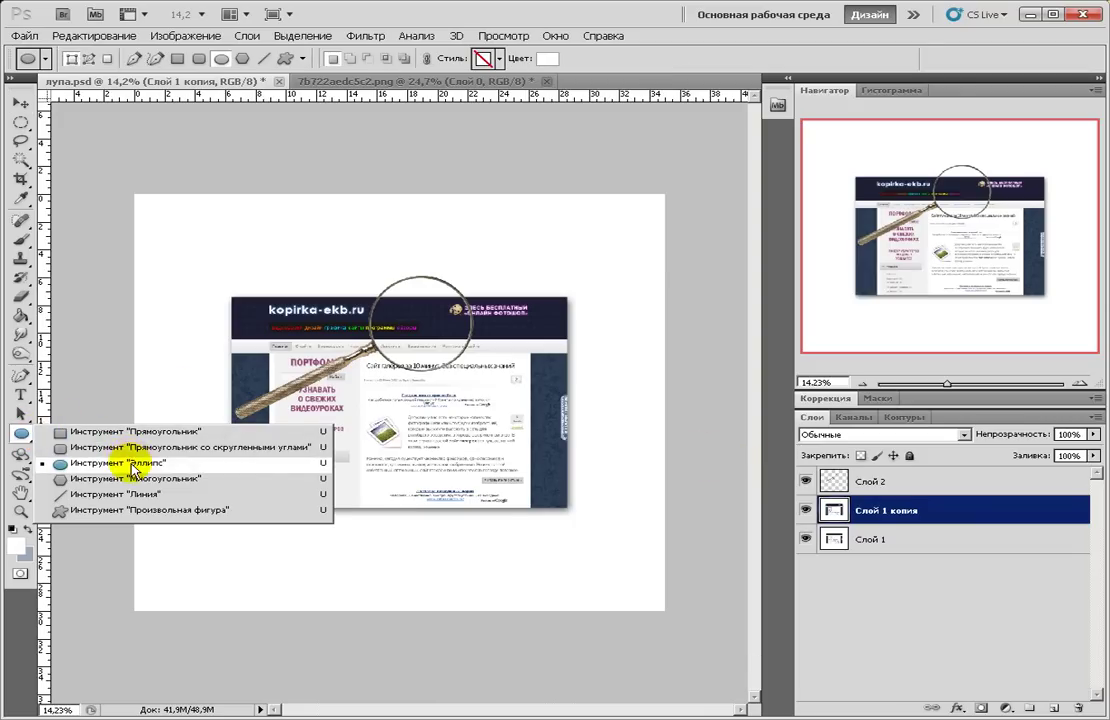
pyautogui.click(116, 462)
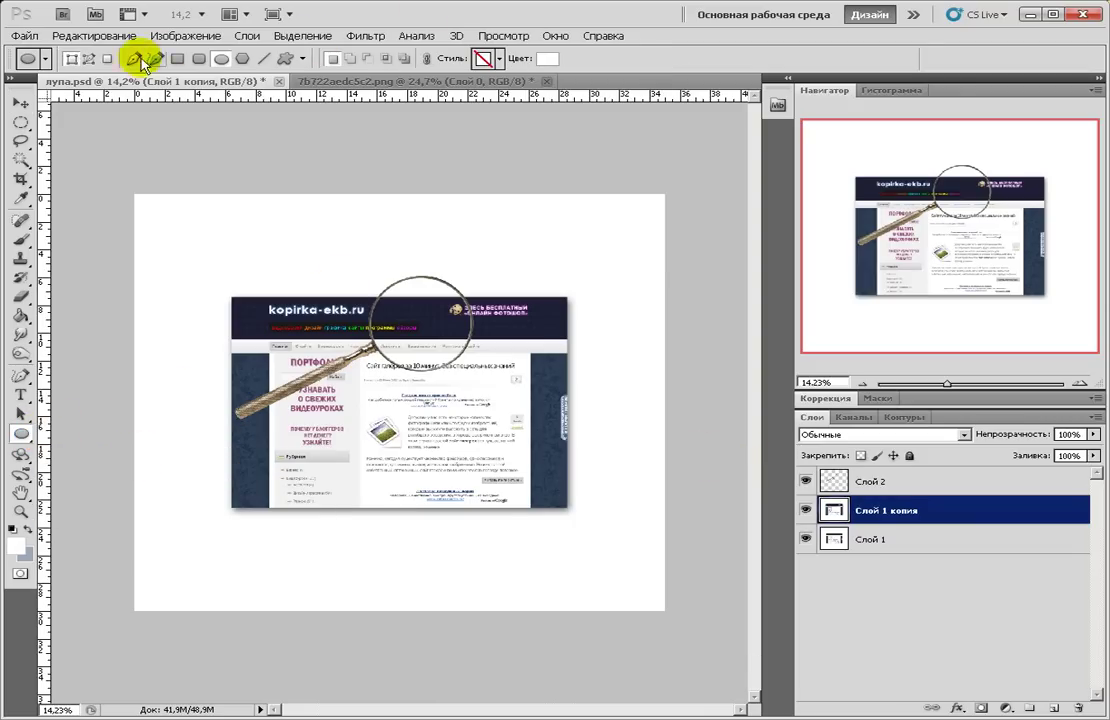
pyautogui.click(108, 59)
pyautogui.click(108, 59)
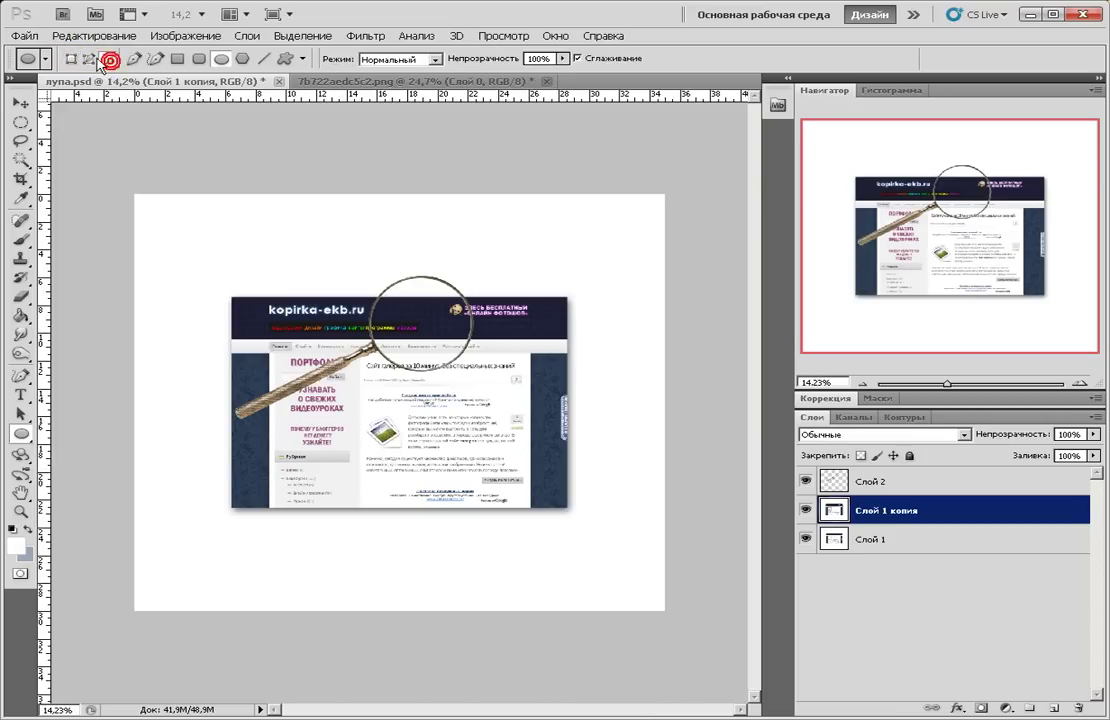
pyautogui.click(72, 59)
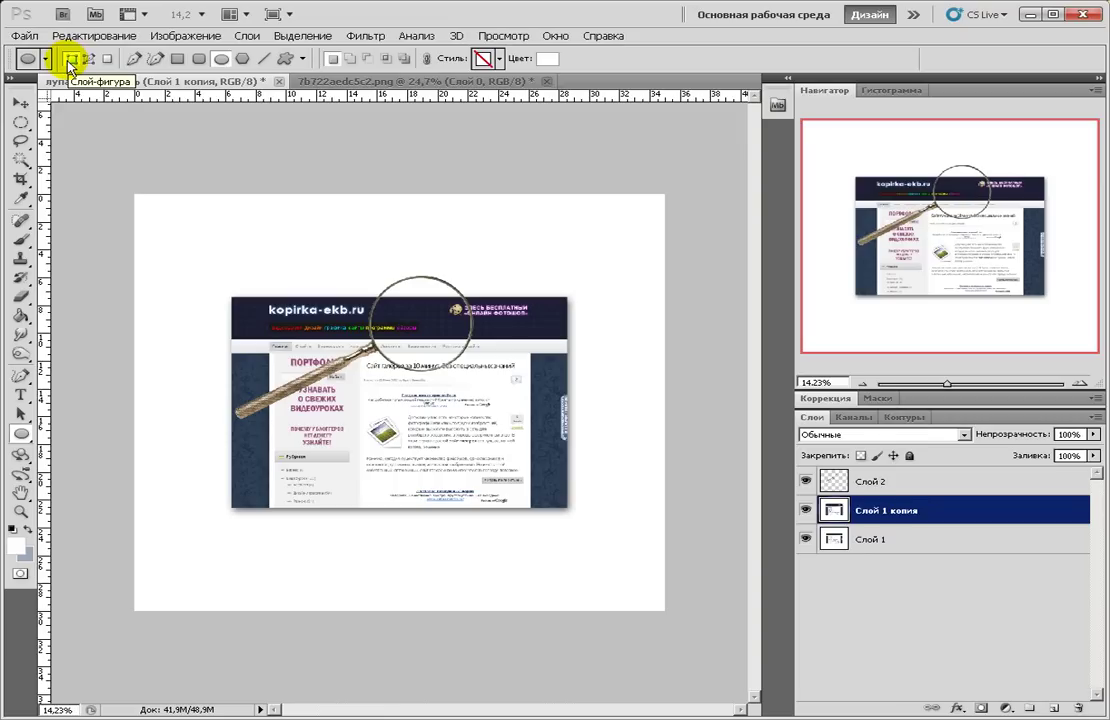
pyautogui.click(13, 530)
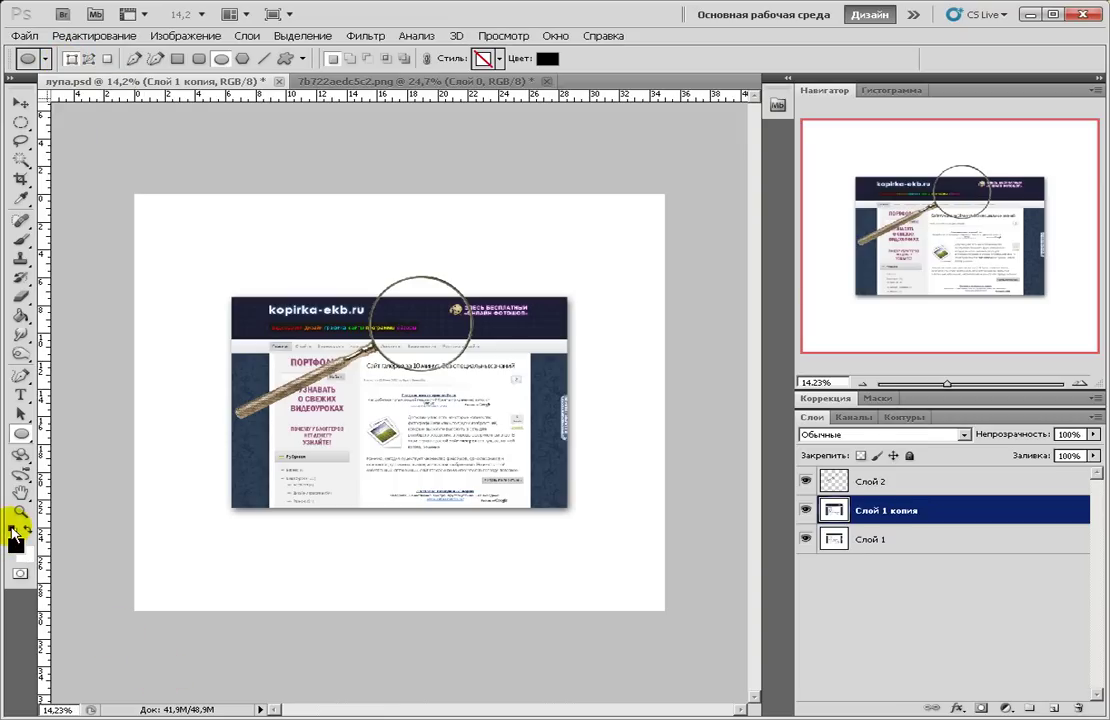
pyautogui.click(27, 531)
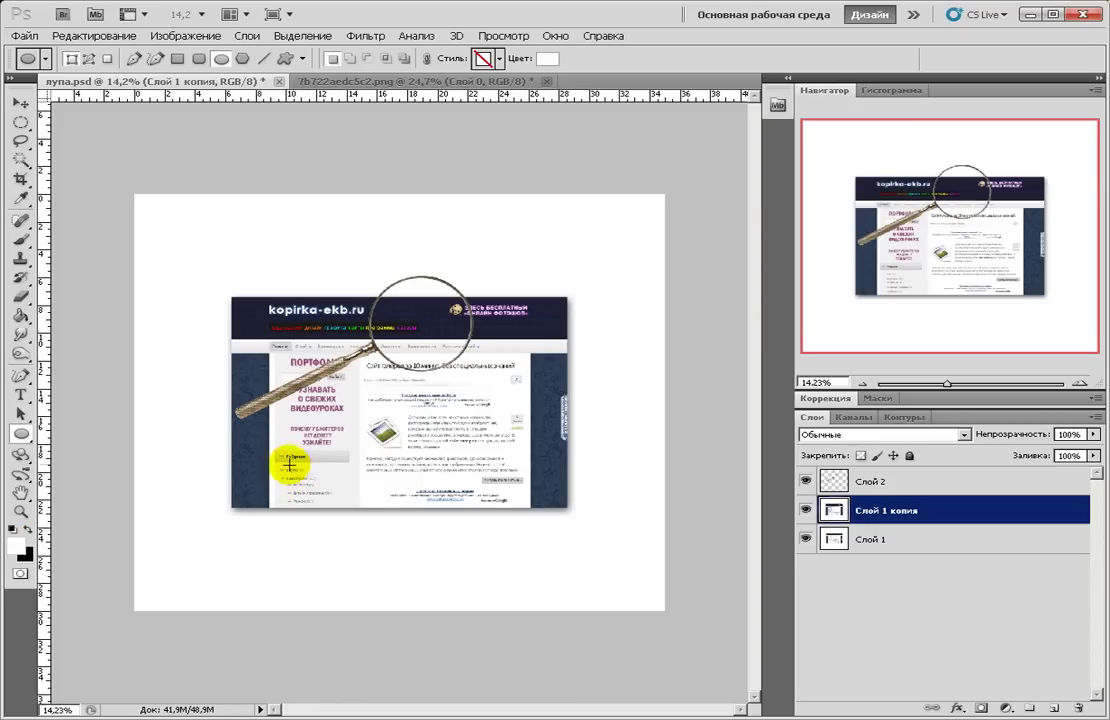
pyautogui.moveTo(937, 387); pyautogui.dragTo(955, 384)
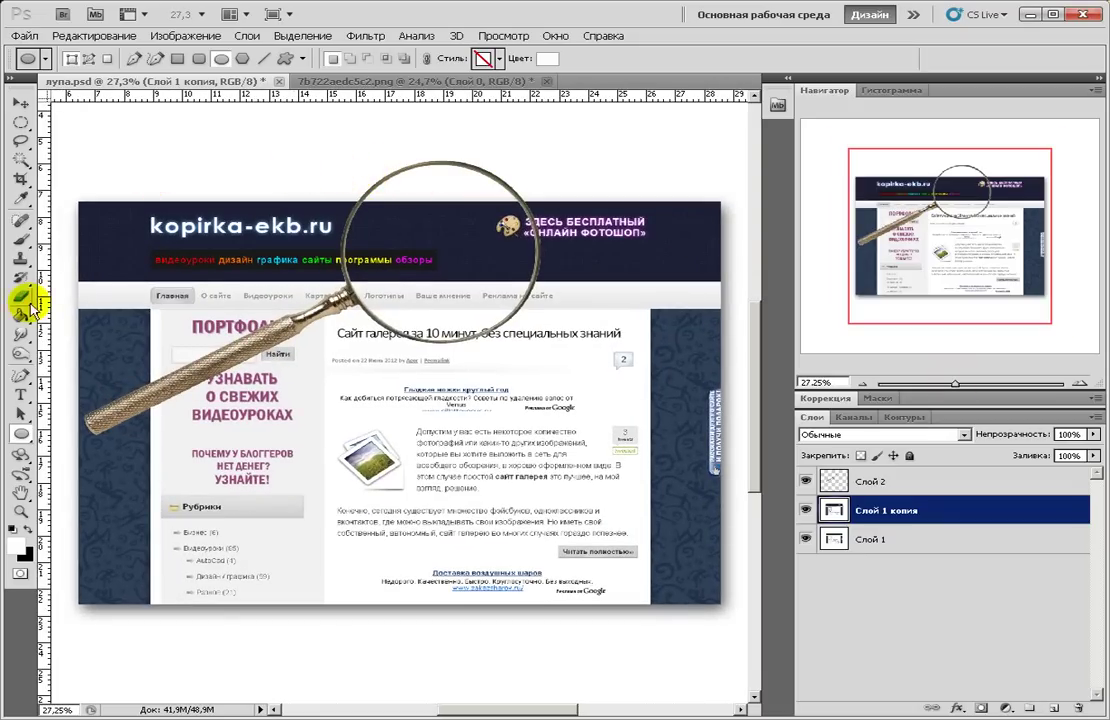
# Draw a white ellipse as a shape layer over the magnifying glass lens, about the same size as the lens.
pyautogui.click(20, 433)
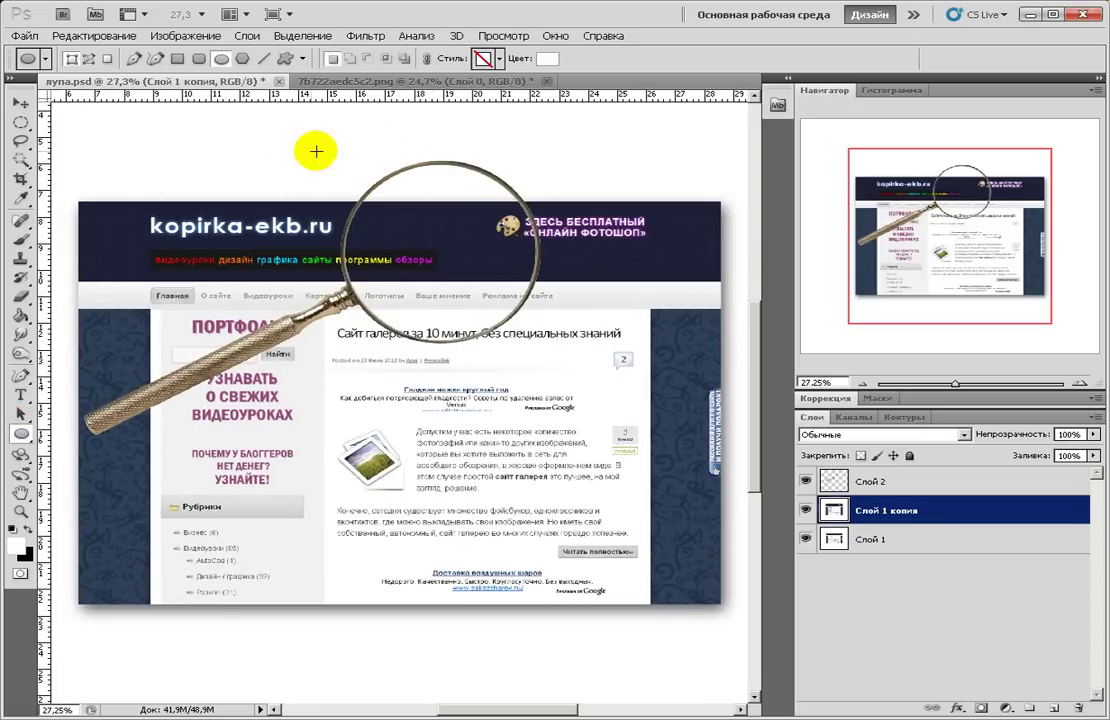
pyautogui.click(72, 59)
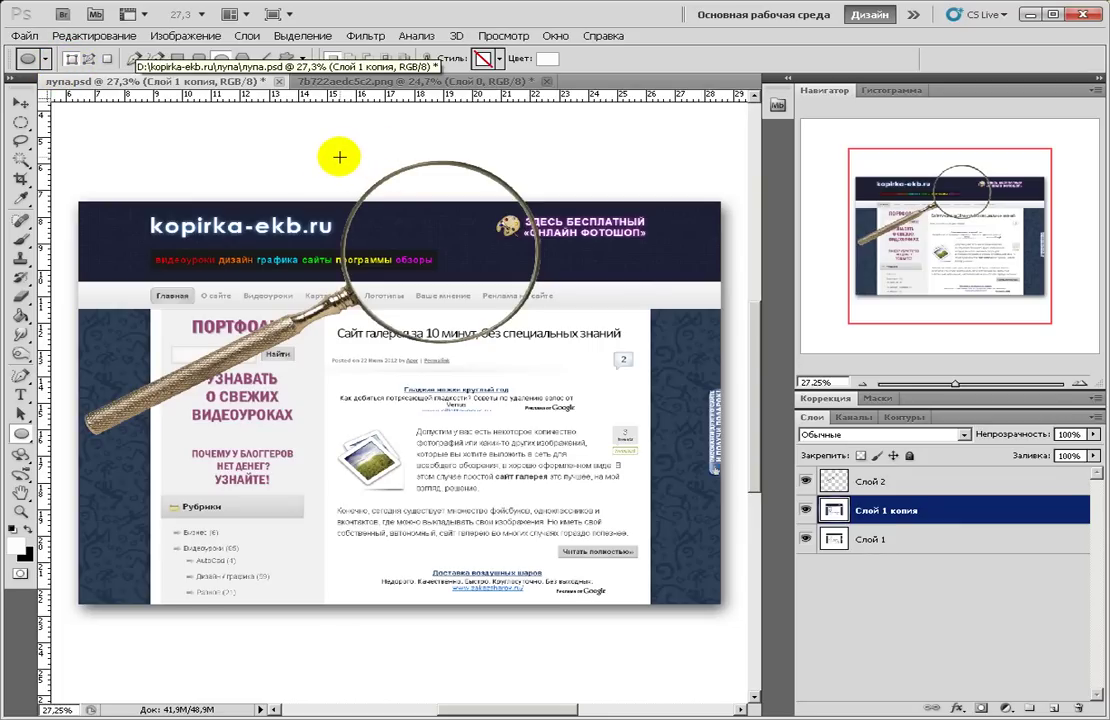
pyautogui.moveTo(337, 157); pyautogui.dragTo(533, 382)
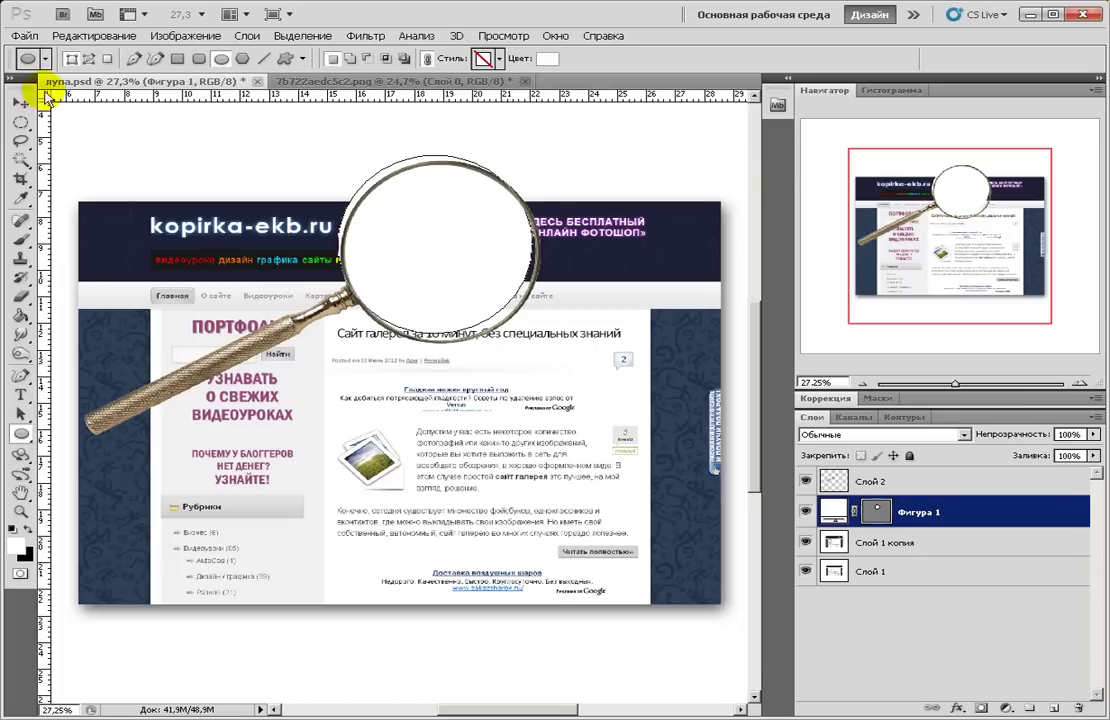
# Align the white ellipse with the lens and scale it proportionally to about 98.54% with Free Transform so it fits inside the rim.
pyautogui.click(20, 103)
pyautogui.moveTo(436, 228); pyautogui.dragTo(800, 543)
pyautogui.hotkey('ctrl', 't')
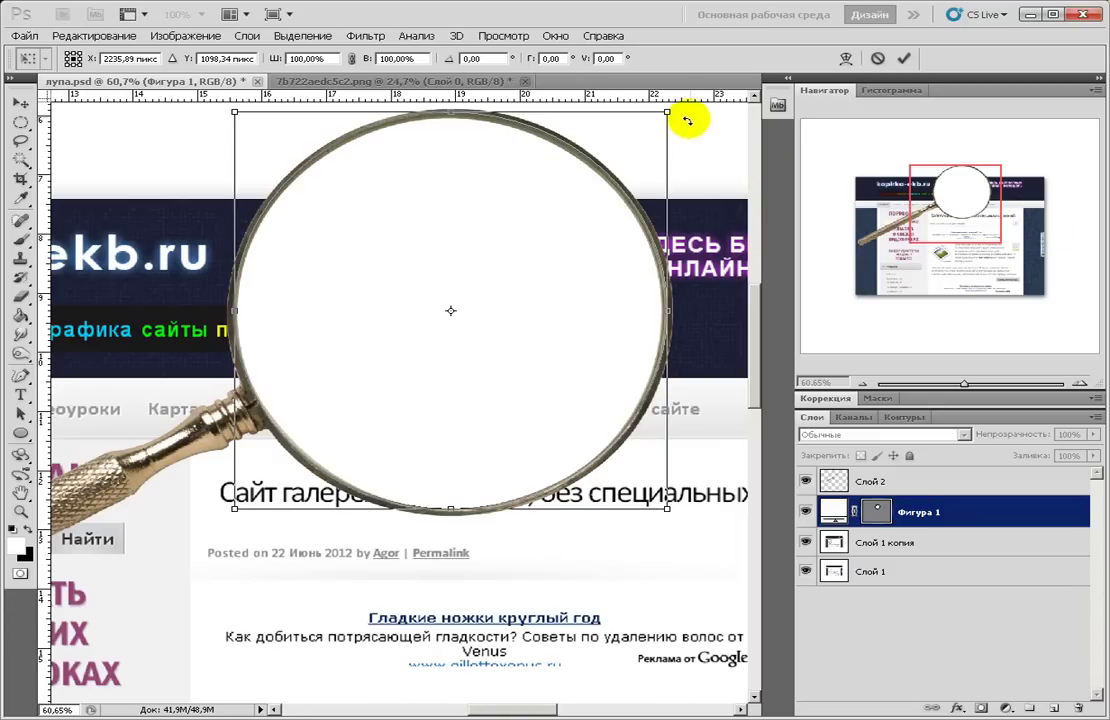
pyautogui.moveTo(668, 113); pyautogui.dragTo(662, 118)
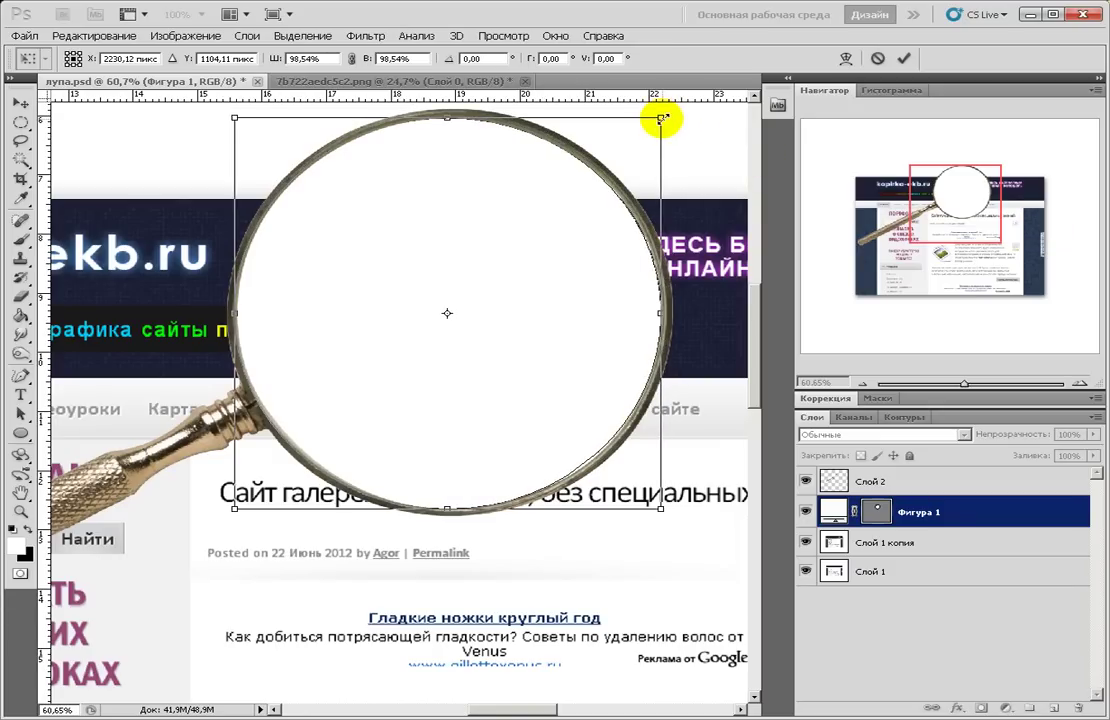
pyautogui.press('Return')
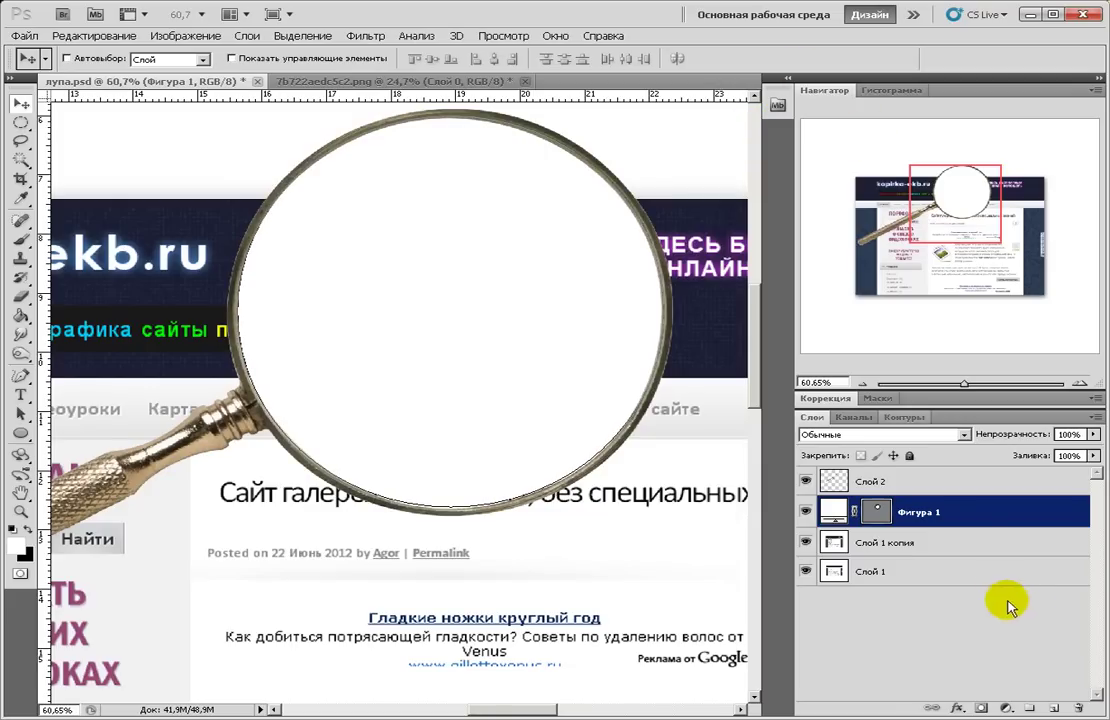
# Reorder the layers so Слой 2 sits directly above Слой 1 and Слой 1 копия is on top, above Фигура 1.
pyautogui.click(870, 485)
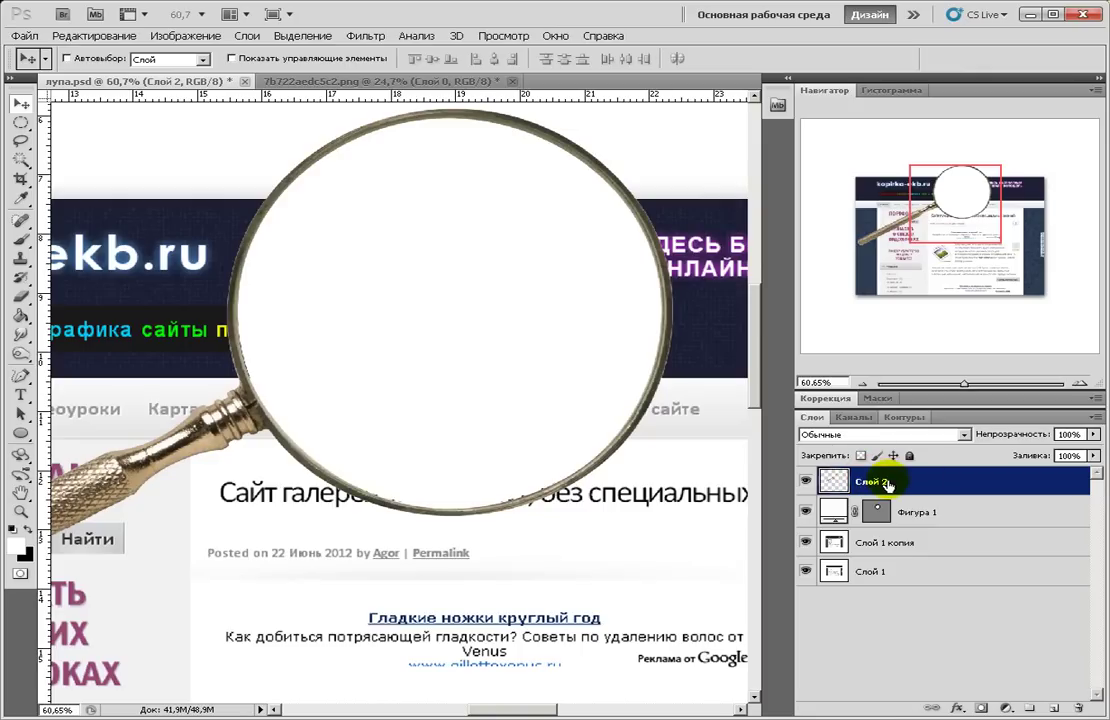
pyautogui.moveTo(886, 484); pyautogui.dragTo(892, 564)
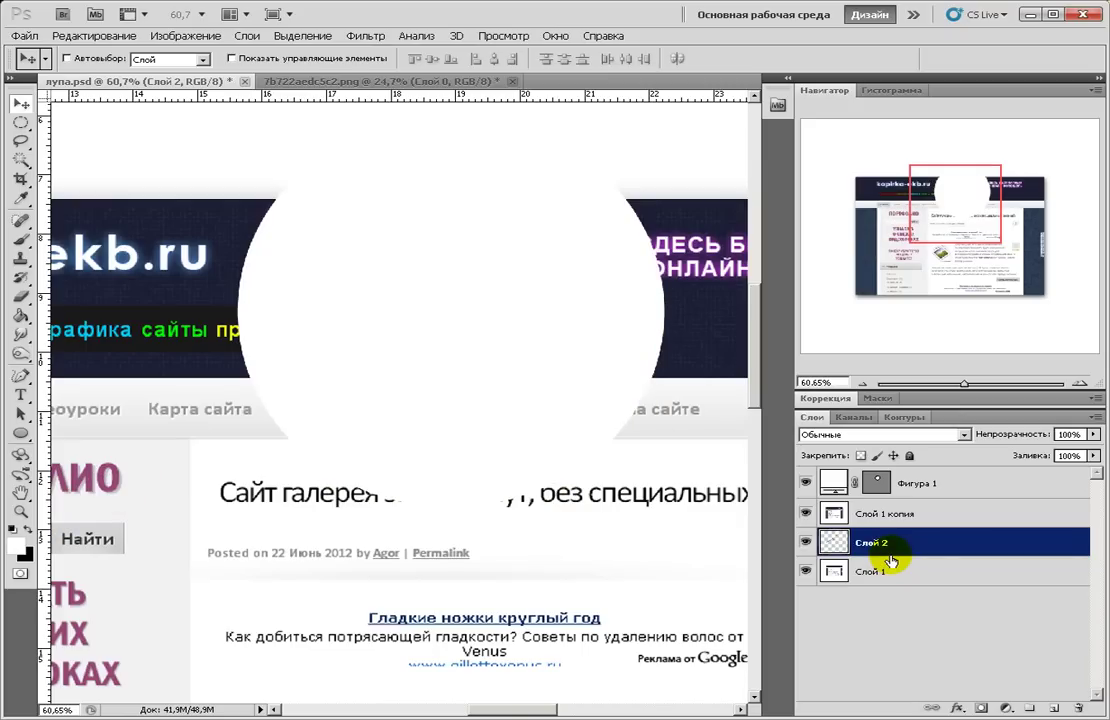
pyautogui.click(900, 515)
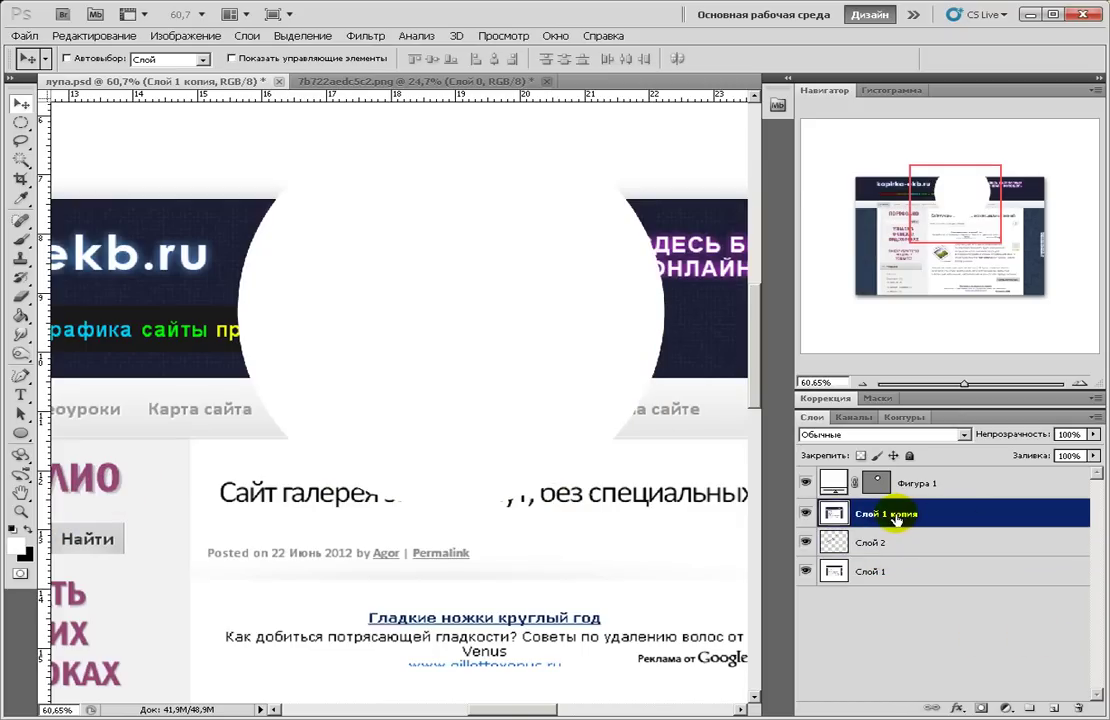
pyautogui.click(806, 513)
pyautogui.click(806, 513)
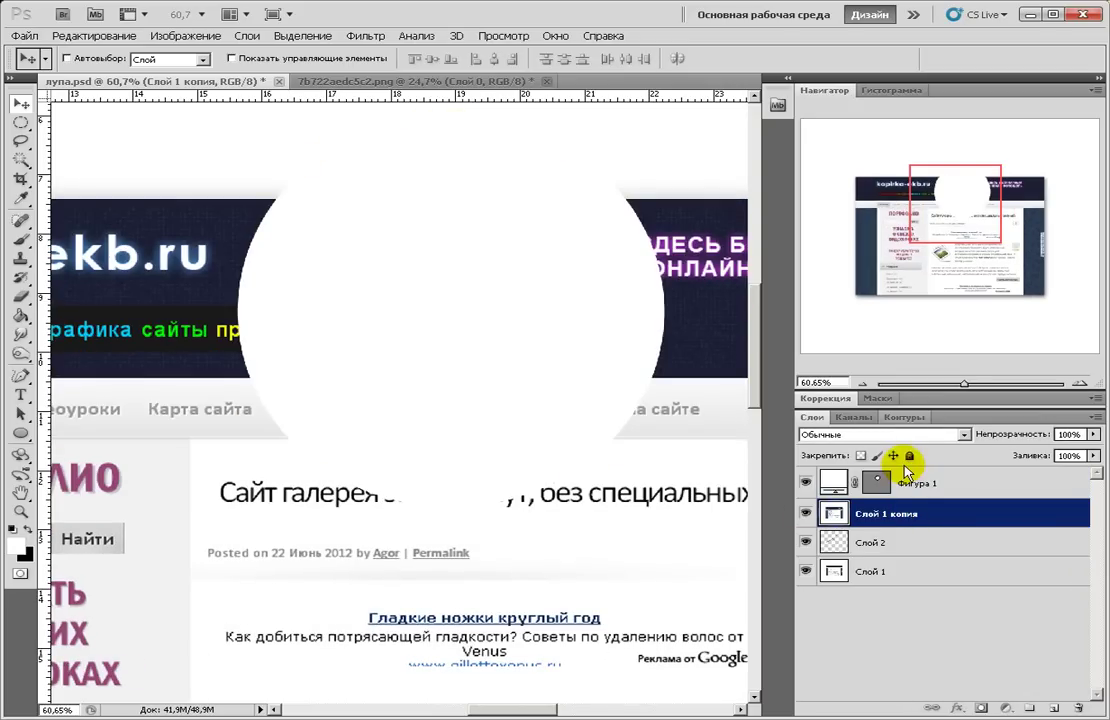
pyautogui.moveTo(838, 515); pyautogui.dragTo(890, 470)
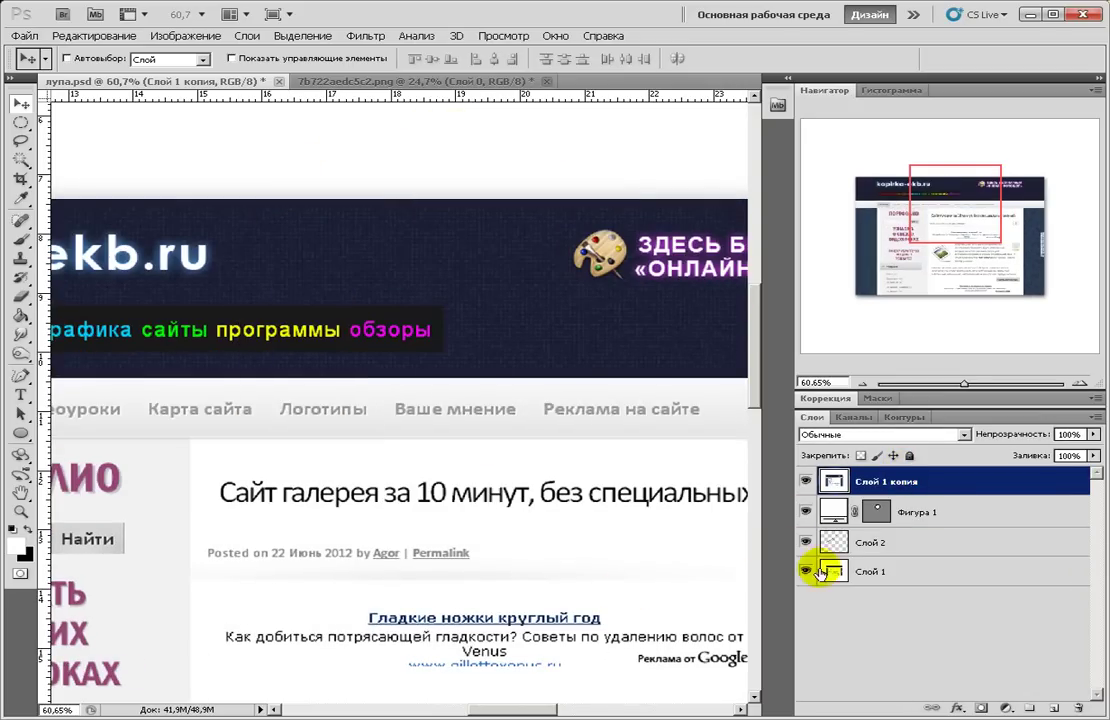
# Create a clipping mask that clips the enlarged screenshot Слой 1 копия to the ellipse layer Фигура 1.
pyautogui.moveTo(962, 384); pyautogui.dragTo(950, 378)
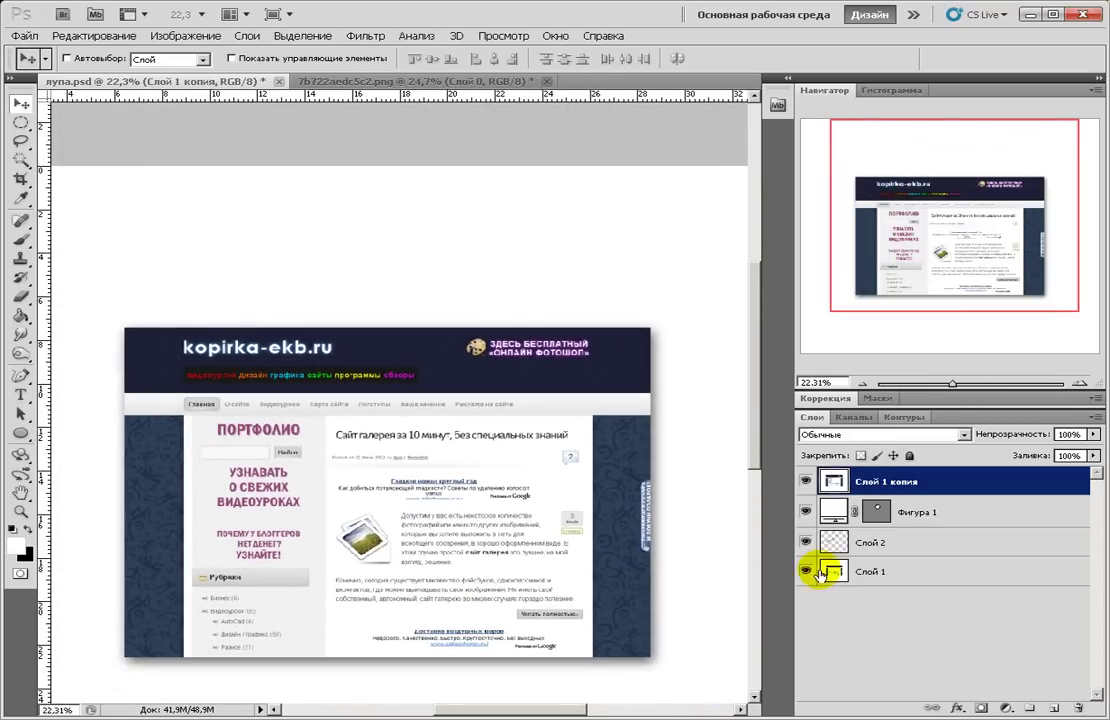
pyautogui.click(836, 571)
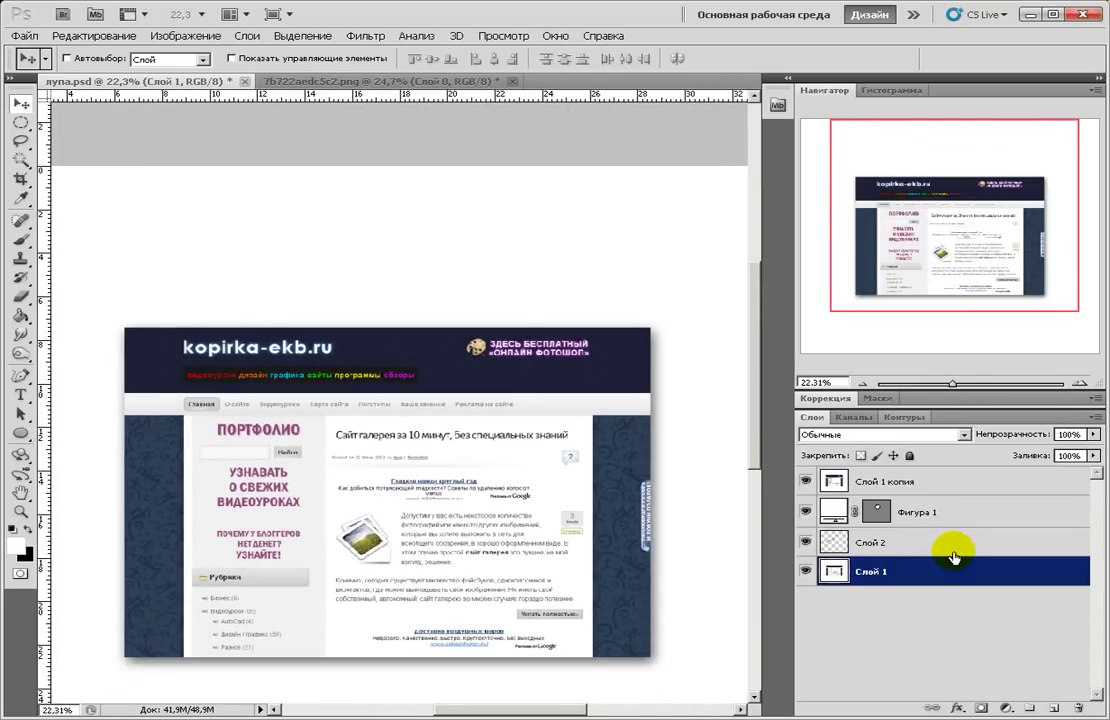
pyautogui.click(868, 510)
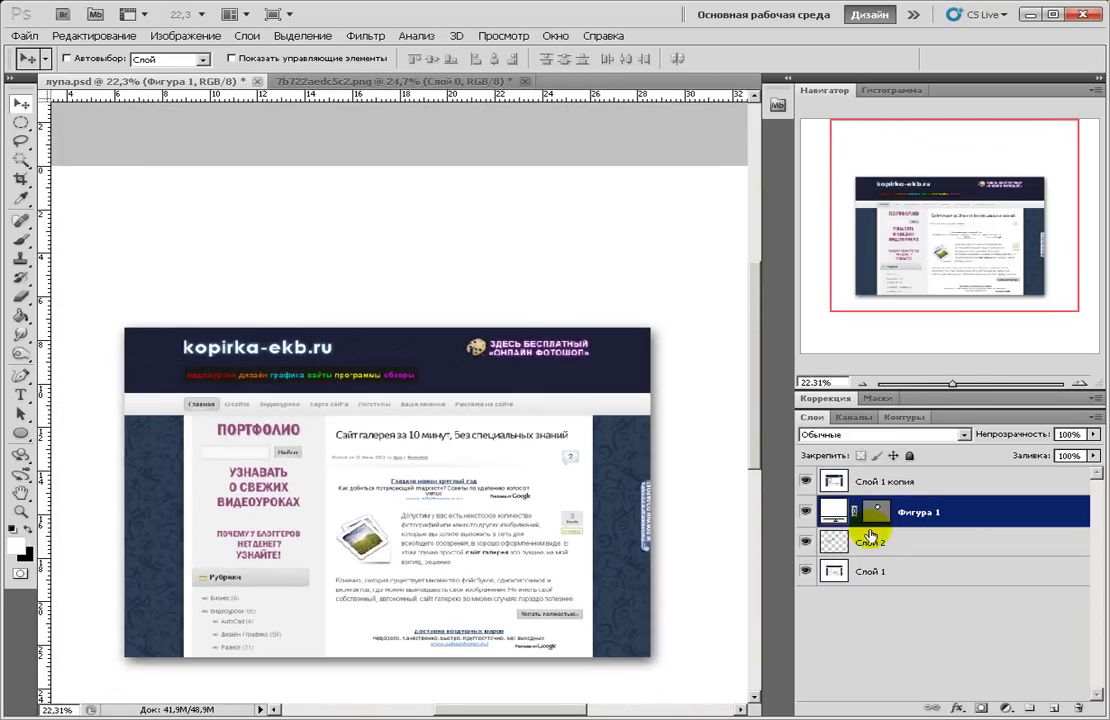
pyautogui.click(871, 547)
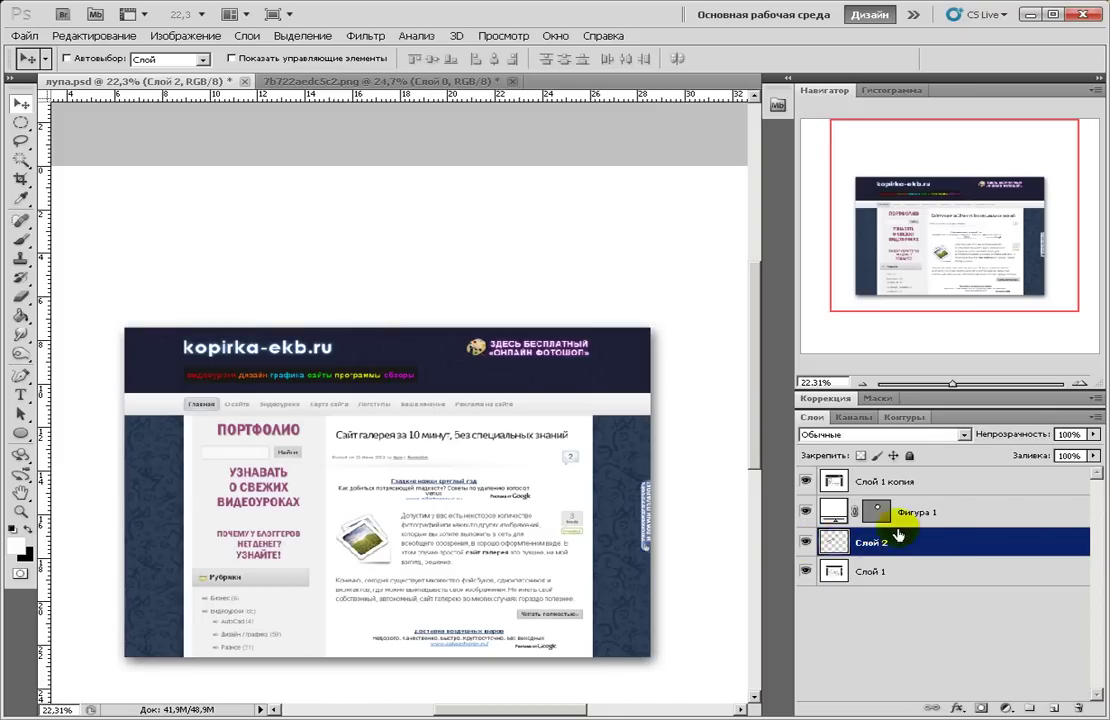
pyautogui.click(933, 515)
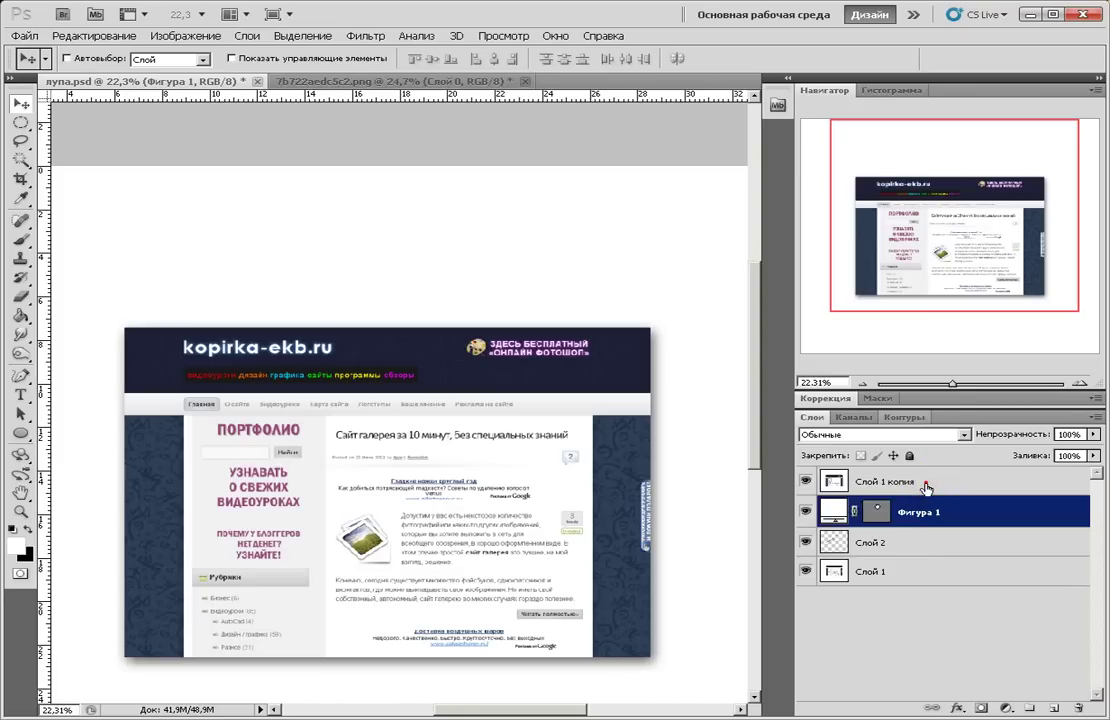
pyautogui.click(925, 486)
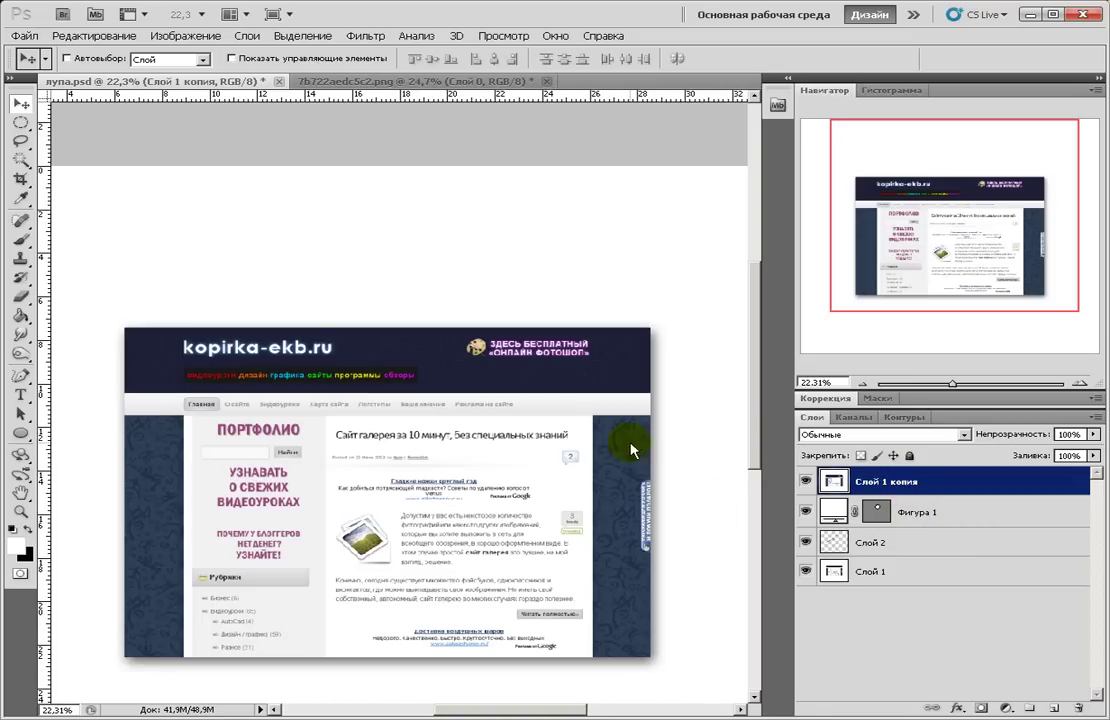
pyautogui.rightClick(935, 492)
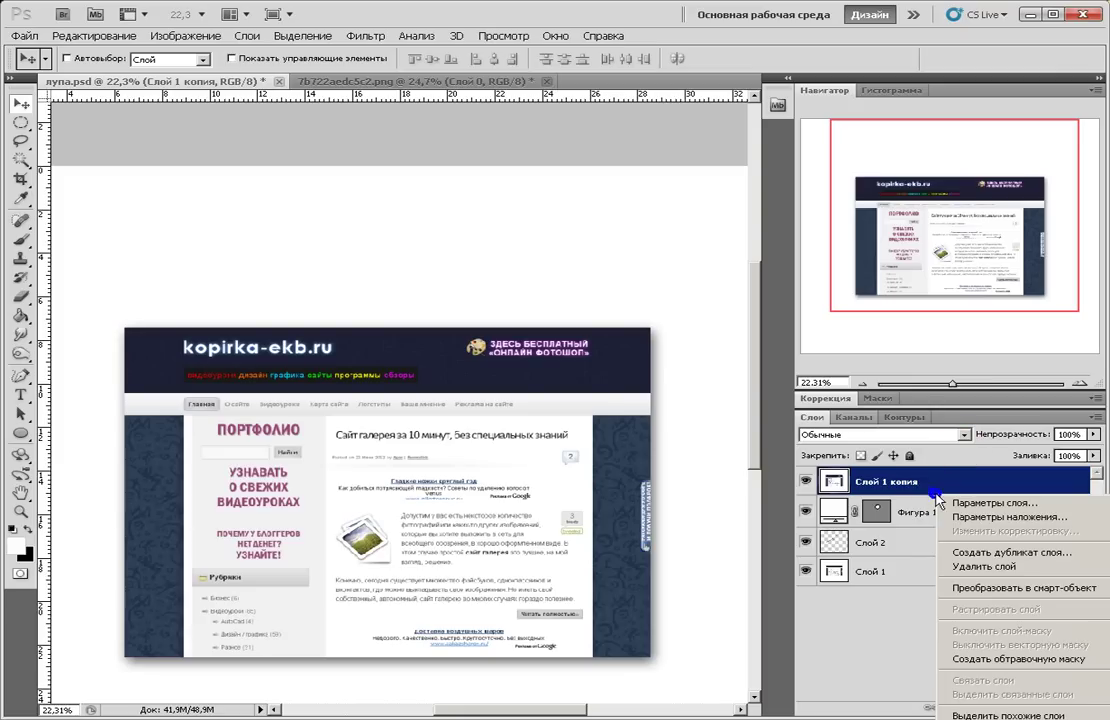
pyautogui.click(1021, 662)
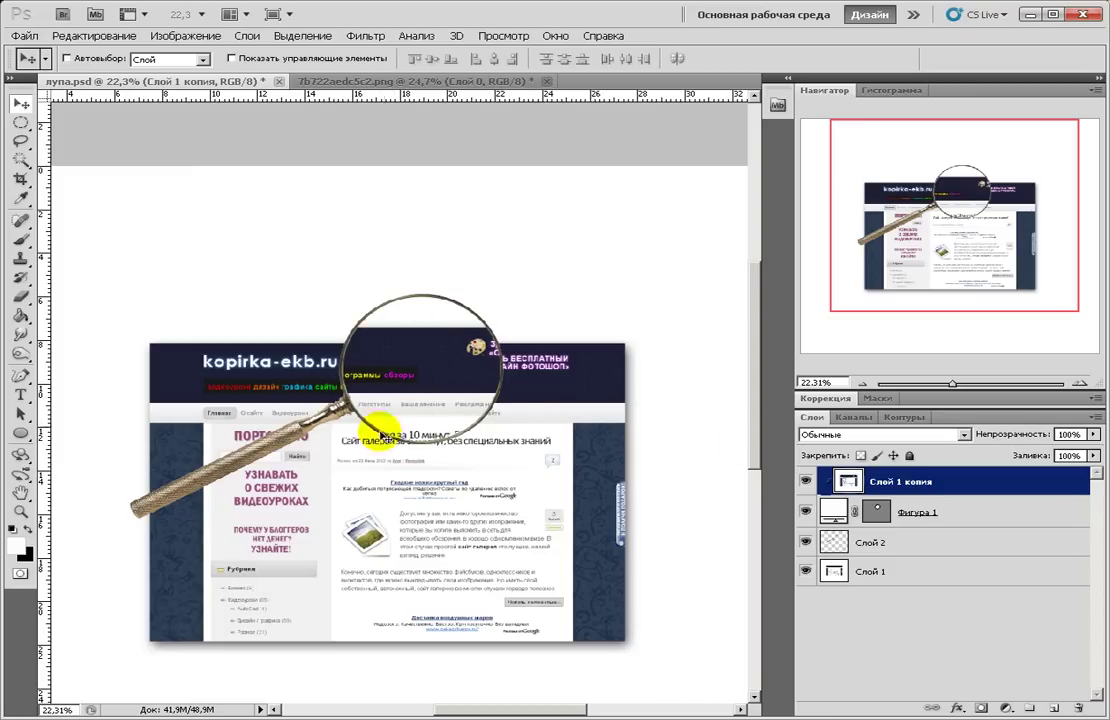
pyautogui.click(948, 520)
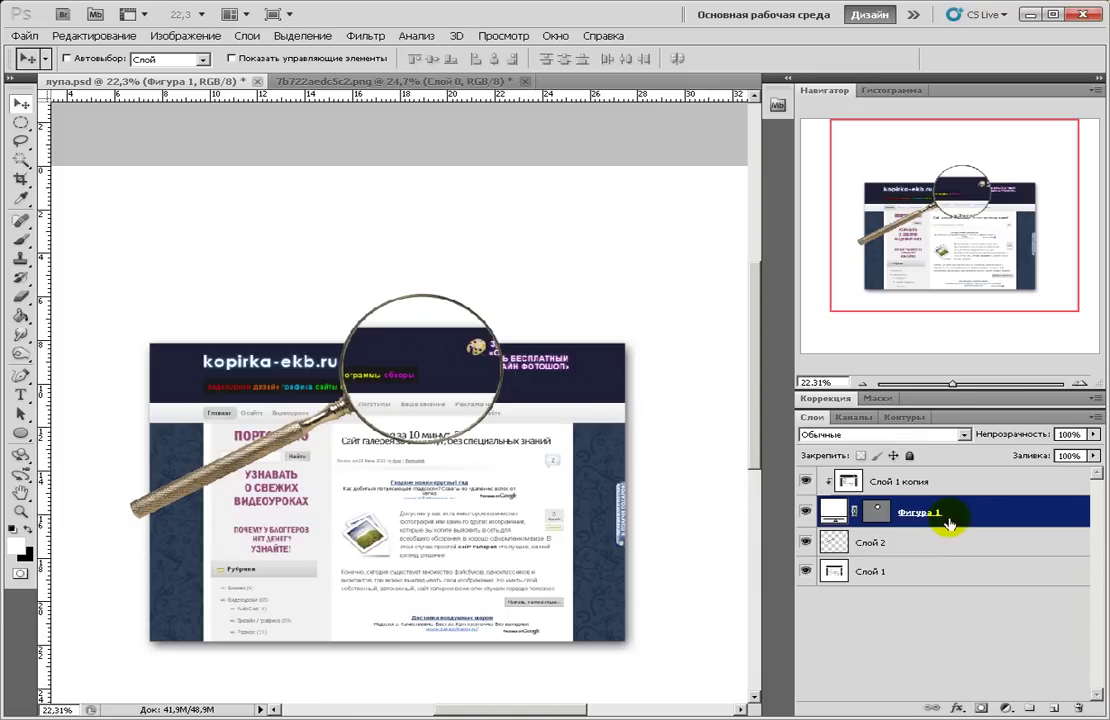
pyautogui.click(886, 482)
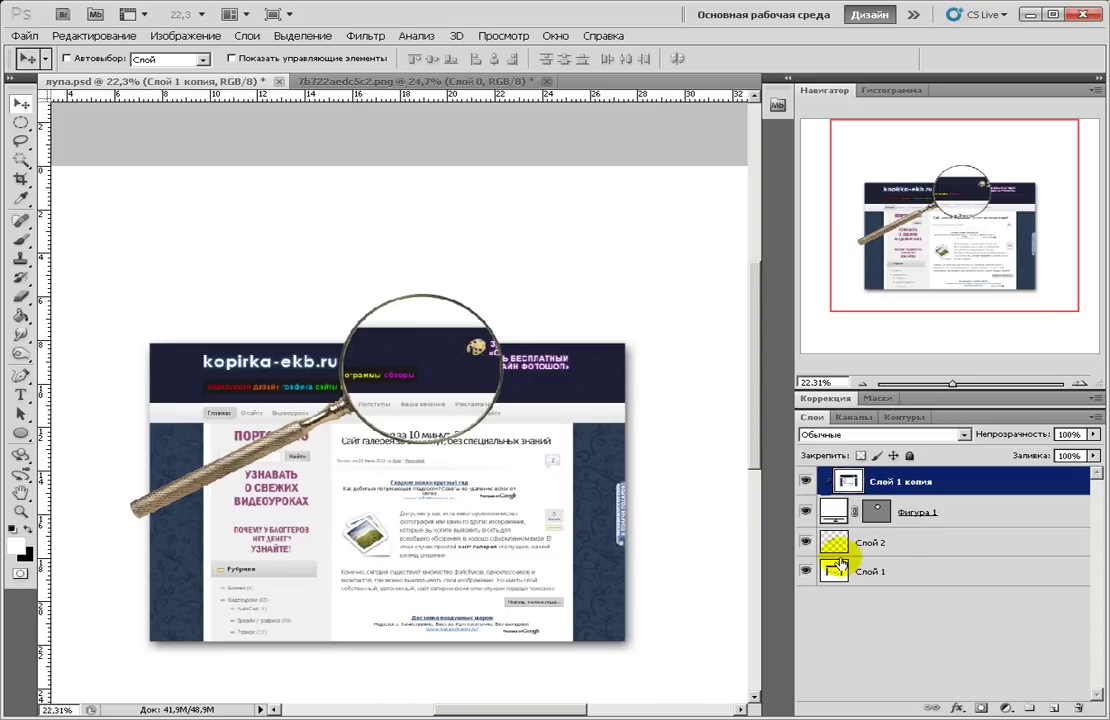
pyautogui.moveTo(418, 367); pyautogui.dragTo(305, 350)
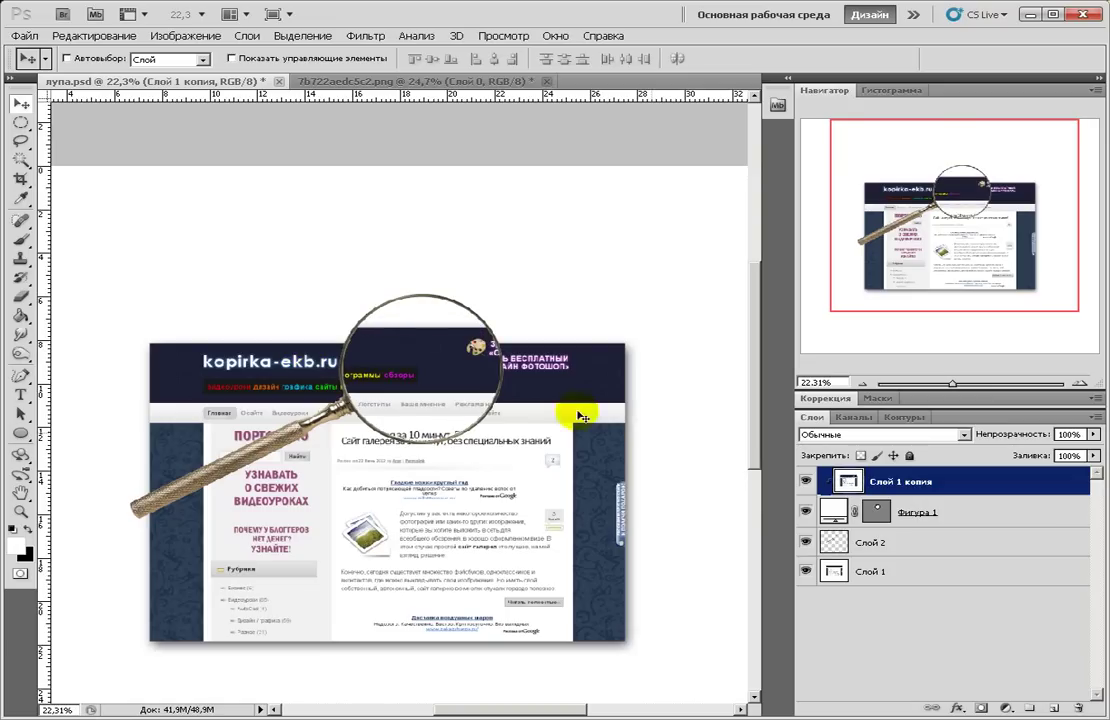
pyautogui.click(918, 512)
pyautogui.keyDown('alt'); pyautogui.click(880, 496); pyautogui.keyUp('alt')
pyautogui.moveTo(398, 370); pyautogui.dragTo(437, 372)
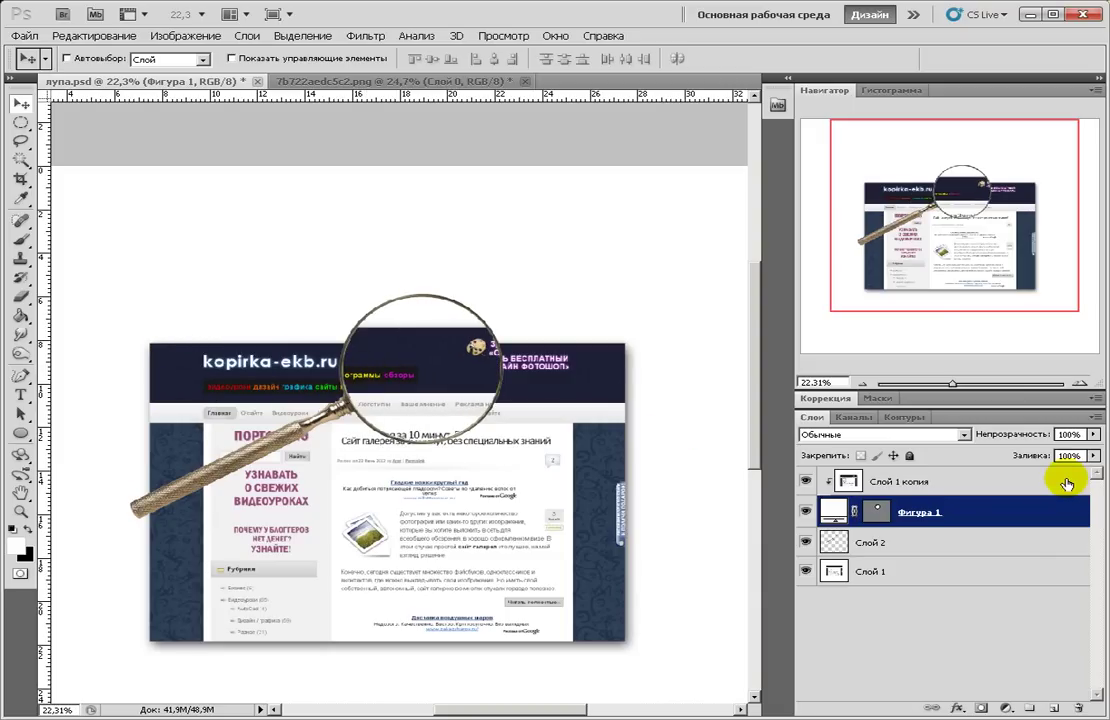
# Link the layers Фигура 1 and Слой 2, and move the linked magnifying glass slightly down and to the left over the screenshot.
pyautogui.click(975, 545)
pyautogui.click(978, 512)
pyautogui.keyDown('shift'); pyautogui.click(942, 545); pyautogui.keyUp('shift')
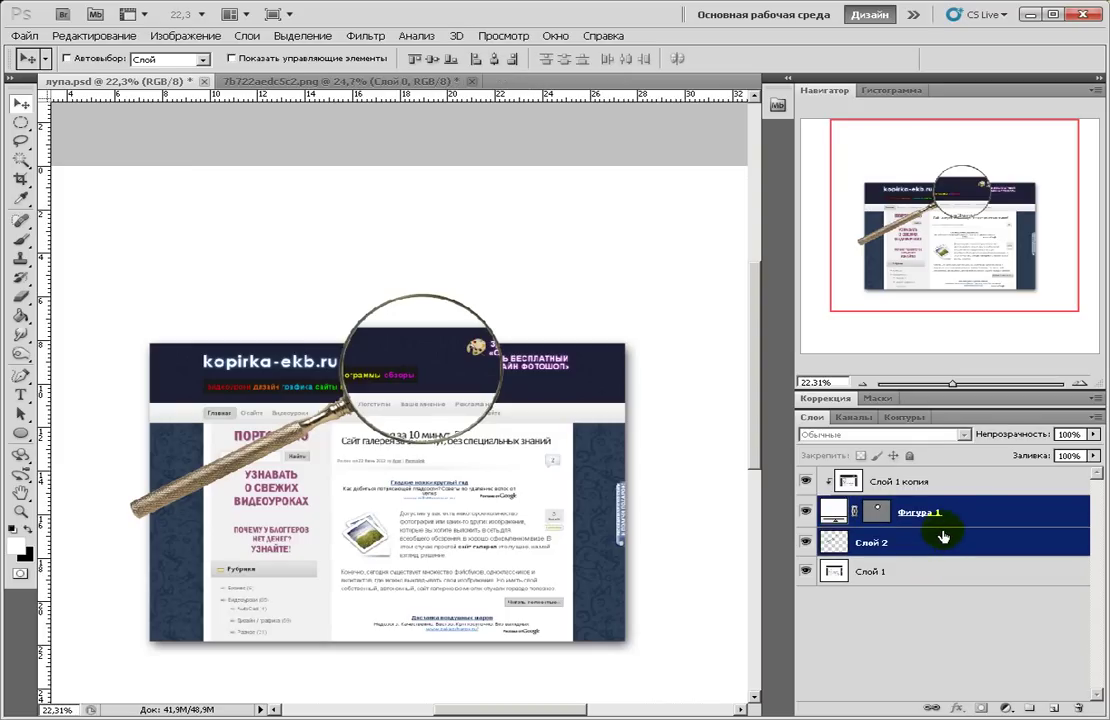
pyautogui.rightClick(942, 544)
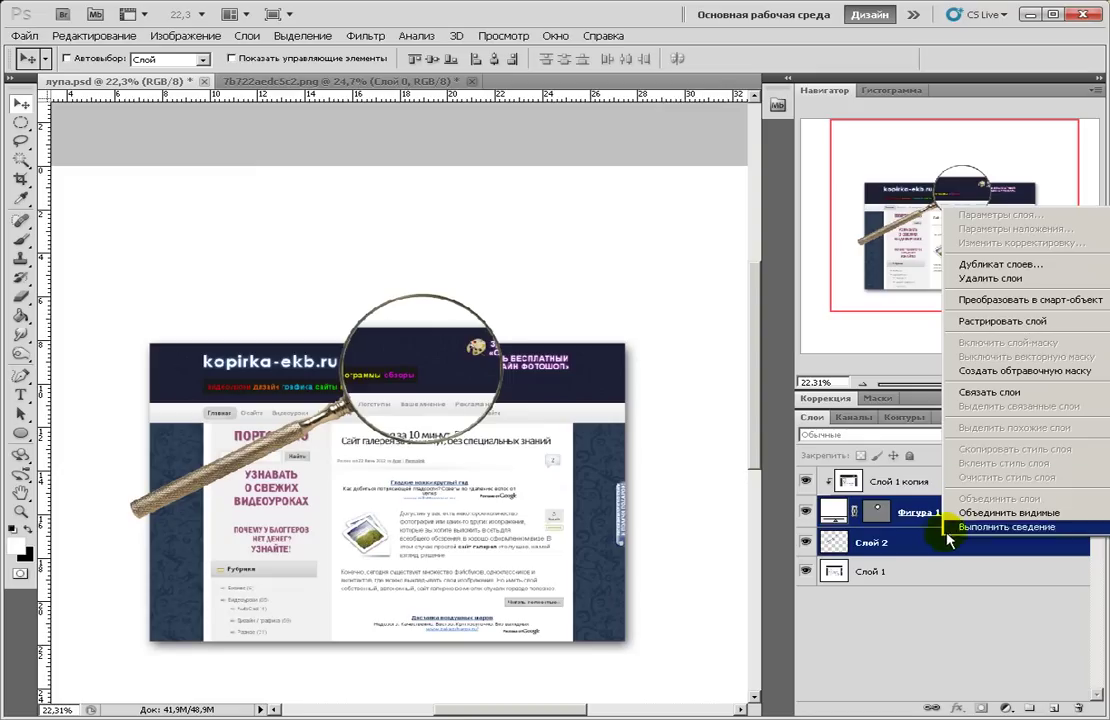
pyautogui.click(1035, 396)
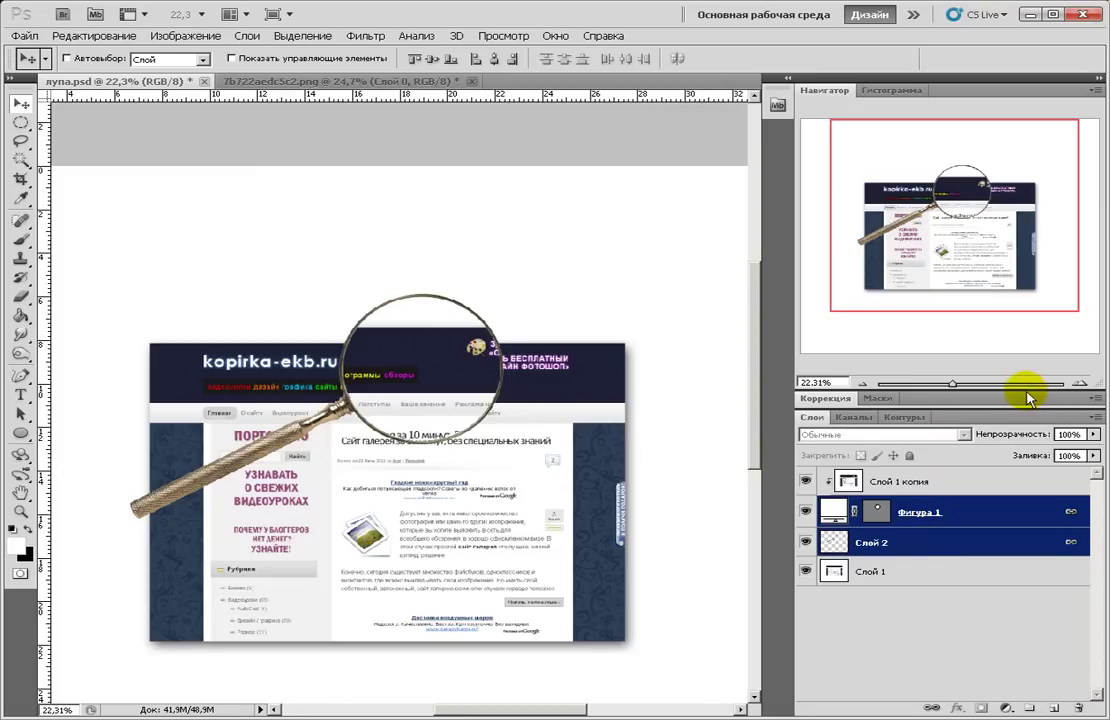
pyautogui.moveTo(434, 411)
pyautogui.mouseDown()
pyautogui.moveTo(522, 398)
pyautogui.moveTo(577, 421)
pyautogui.moveTo(540, 378)
pyautogui.moveTo(161, 346)
pyautogui.moveTo(190, 440)
pyautogui.moveTo(339, 402)
pyautogui.moveTo(463, 416)
pyautogui.moveTo(575, 409)
pyautogui.moveTo(250, 416)
pyautogui.moveTo(440, 428)
pyautogui.moveTo(396, 446)
pyautogui.moveTo(446, 396)
pyautogui.moveTo(401, 421)
pyautogui.moveTo(428, 424)
pyautogui.moveTo(414, 421)
pyautogui.mouseUp()
# Add a drop shadow to the magnifying glass layer Слой 2 with an offset of 14 px and a size of 43 px.
pyautogui.click(920, 548)
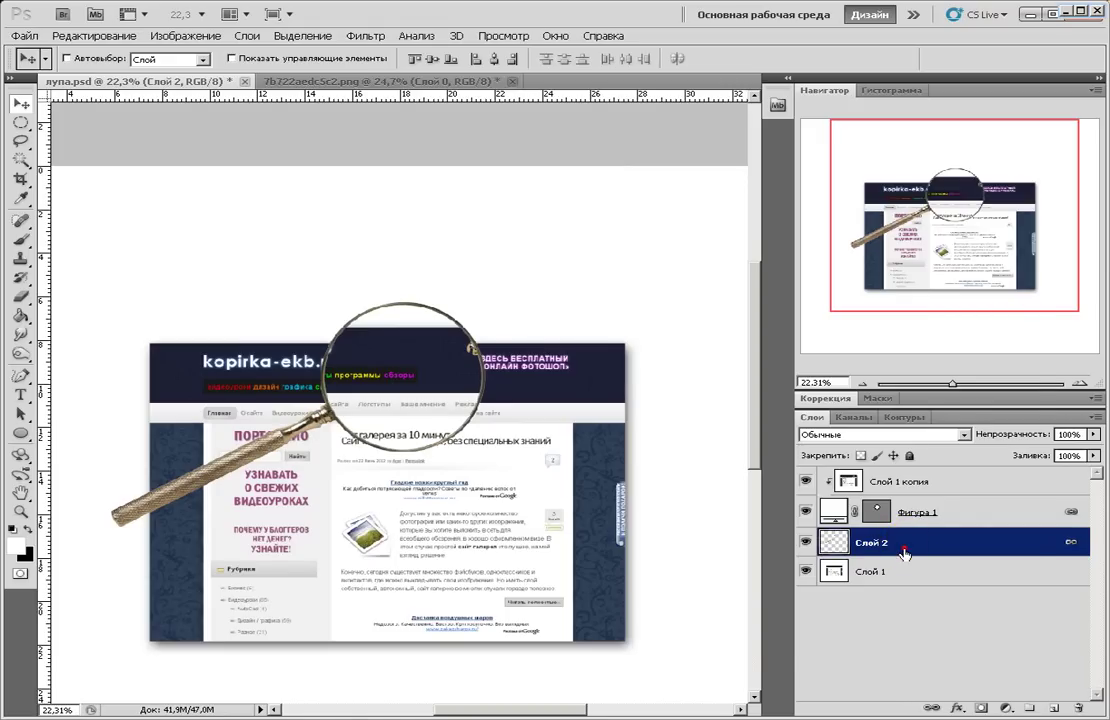
pyautogui.doubleClick(904, 553)
pyautogui.moveTo(842, 286); pyautogui.dragTo(824, 237)
pyautogui.click(340, 303)
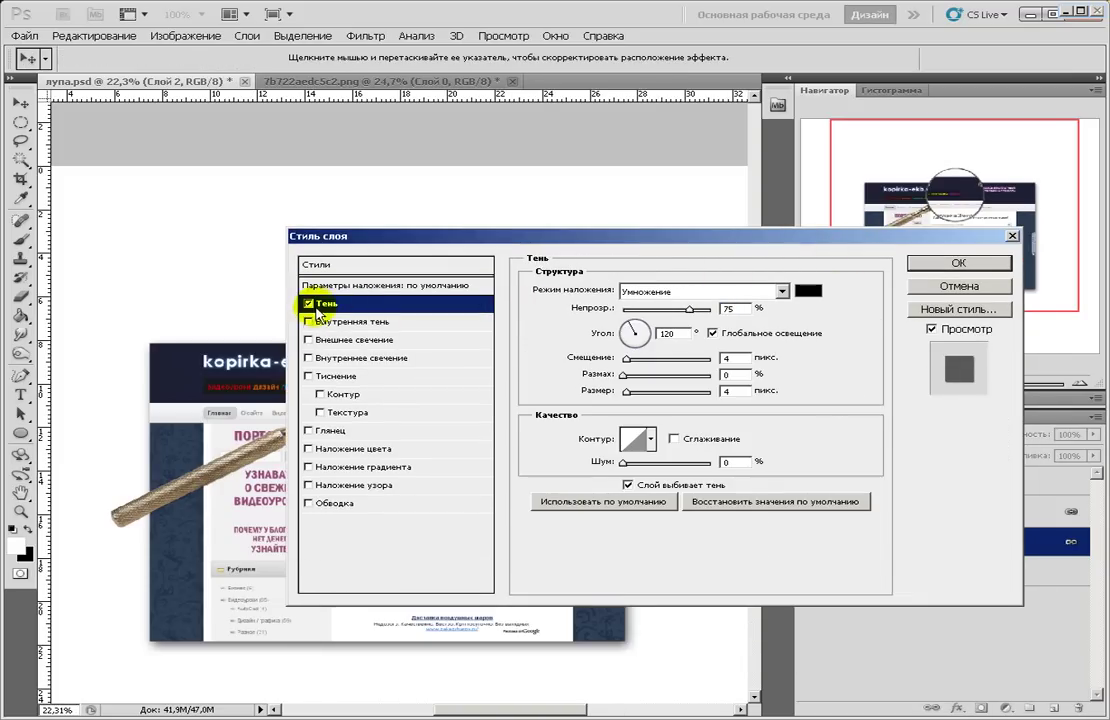
pyautogui.moveTo(458, 244); pyautogui.dragTo(683, 255)
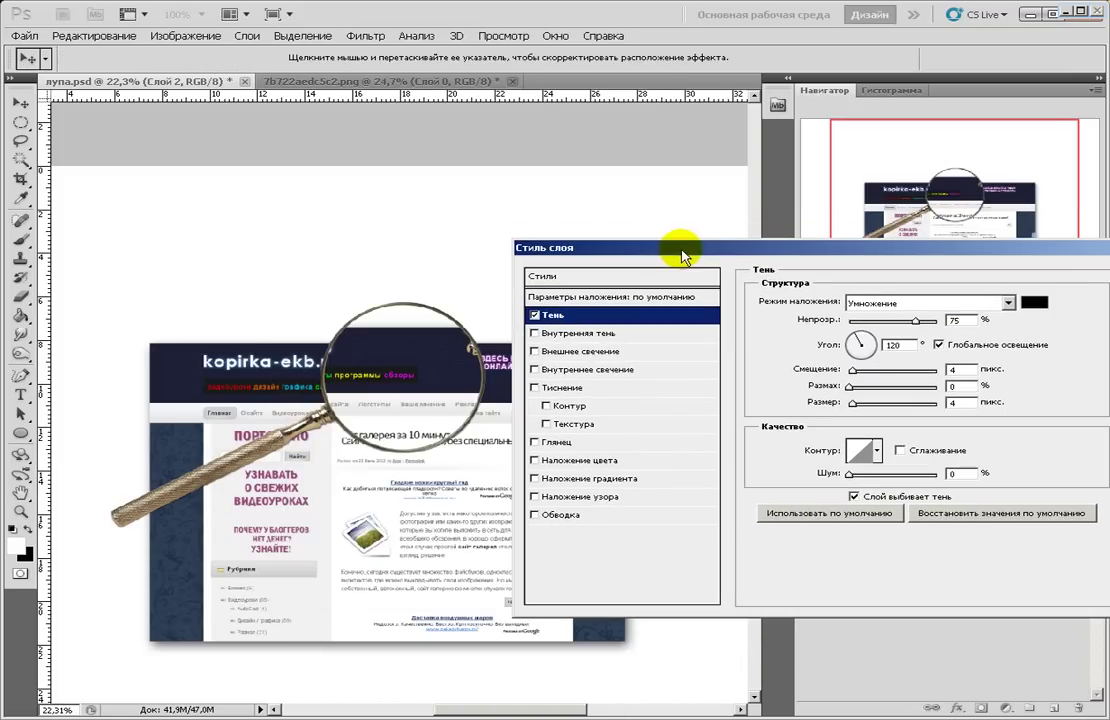
pyautogui.moveTo(853, 370)
pyautogui.mouseDown()
pyautogui.moveTo(856, 404)
pyautogui.moveTo(868, 410)
pyautogui.moveTo(863, 374)
pyautogui.mouseUp()
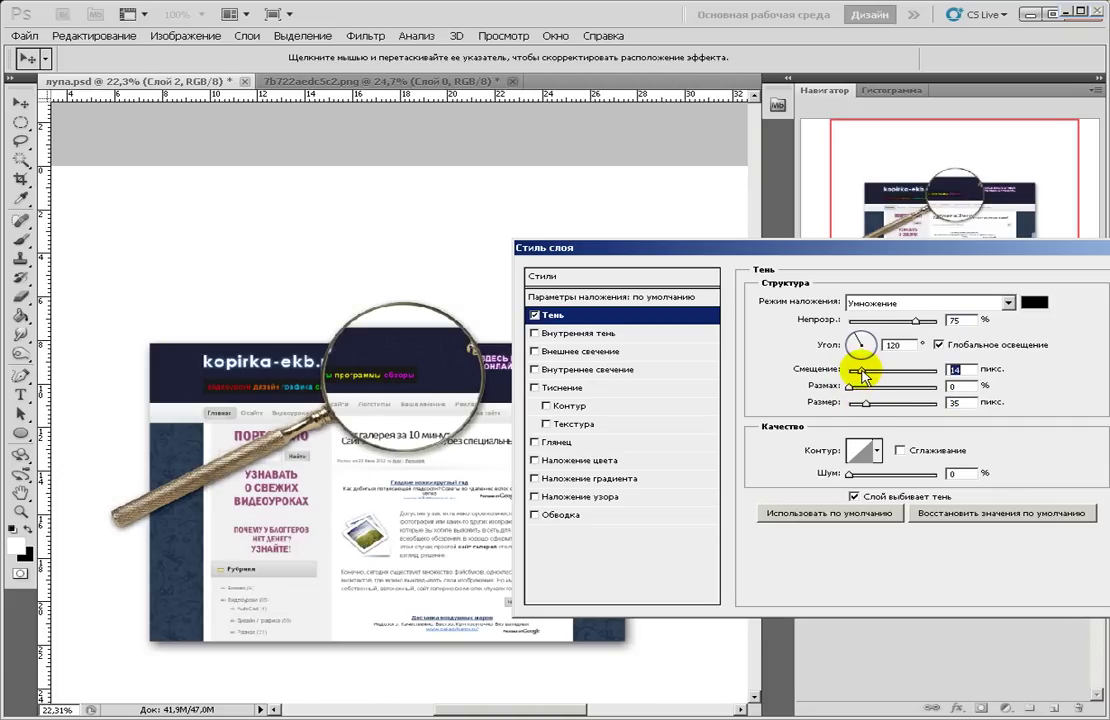
pyautogui.moveTo(866, 404); pyautogui.dragTo(871, 406)
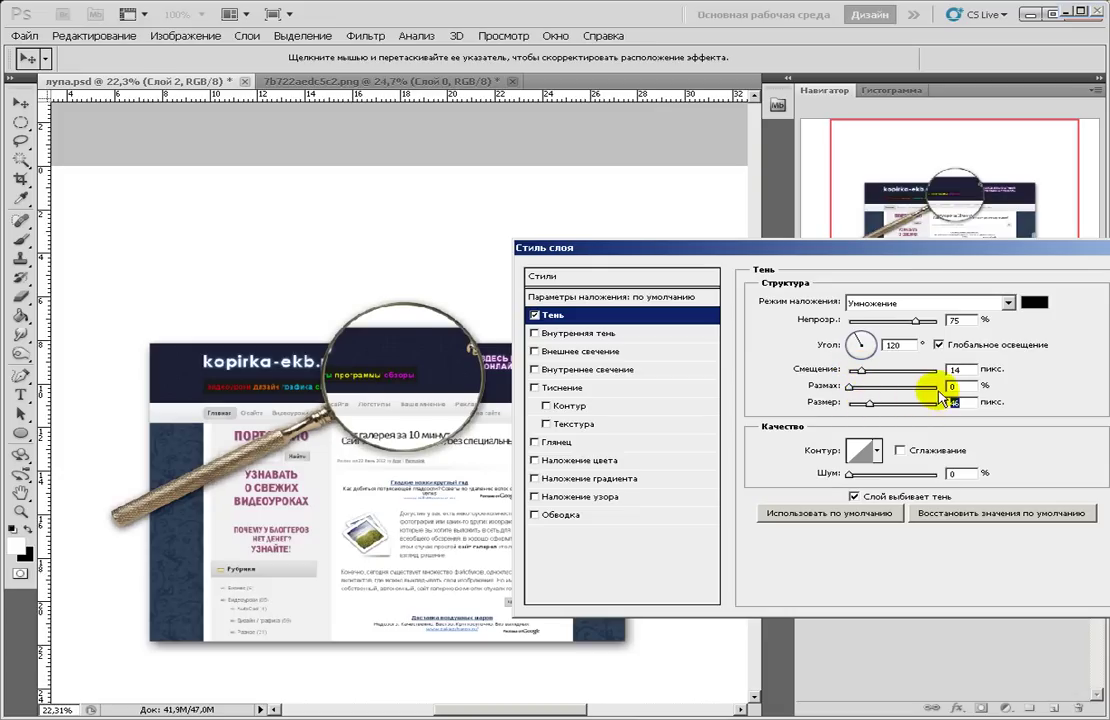
pyautogui.moveTo(870, 405); pyautogui.dragTo(867, 405)
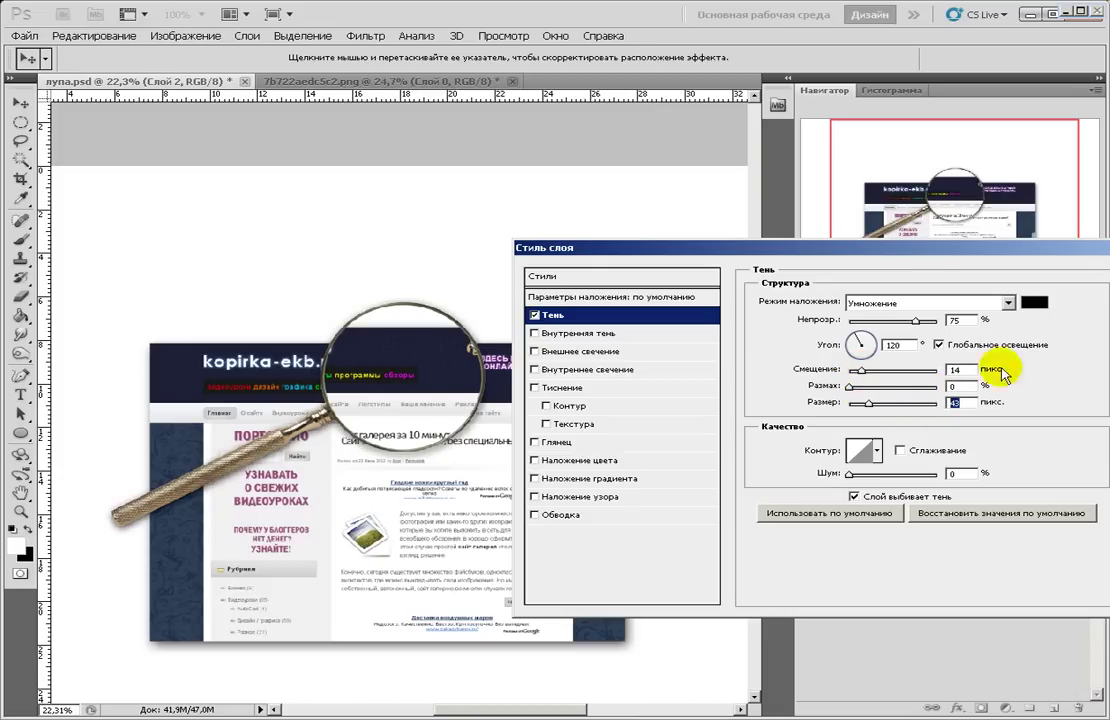
pyautogui.moveTo(1104, 256); pyautogui.dragTo(868, 240)
pyautogui.press('Return')
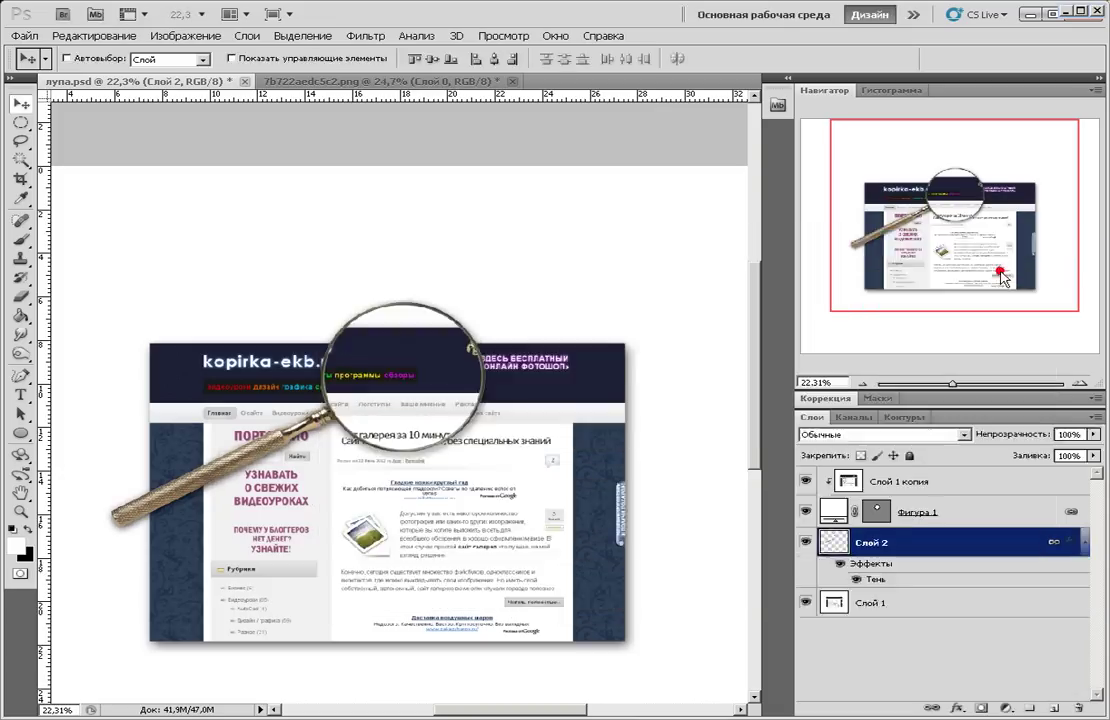
# Convert the drop shadow effect of Слой 2 into a separate layer.
pyautogui.rightClick(914, 566)
pyautogui.click(906, 569)
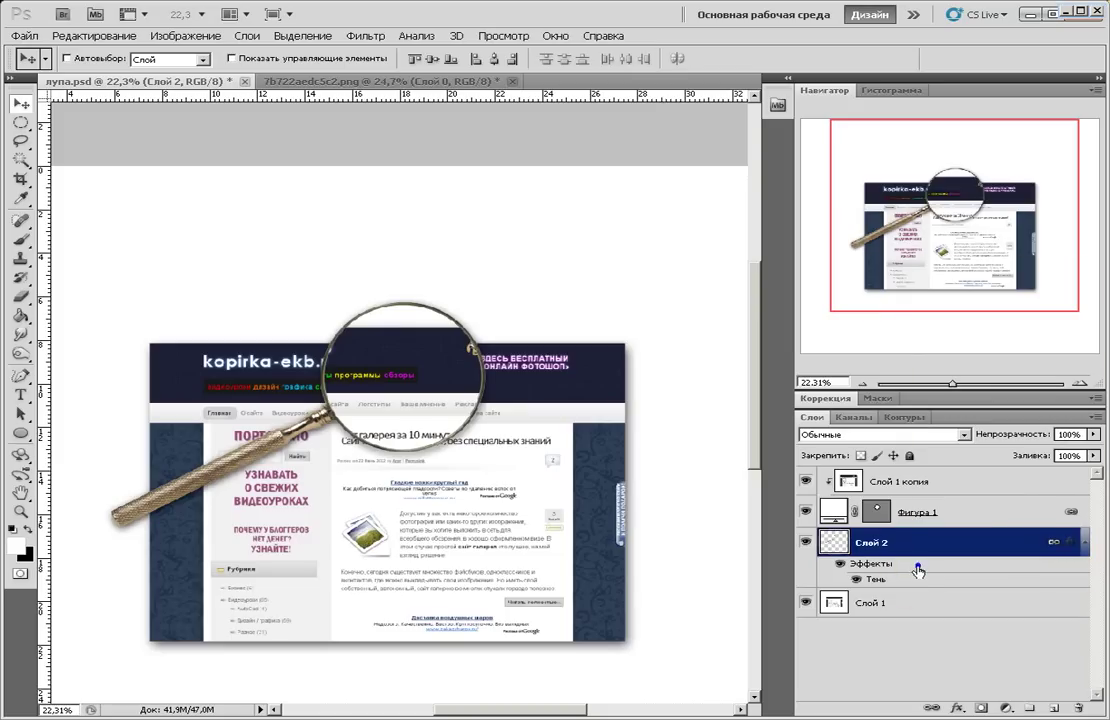
pyautogui.rightClick(918, 570)
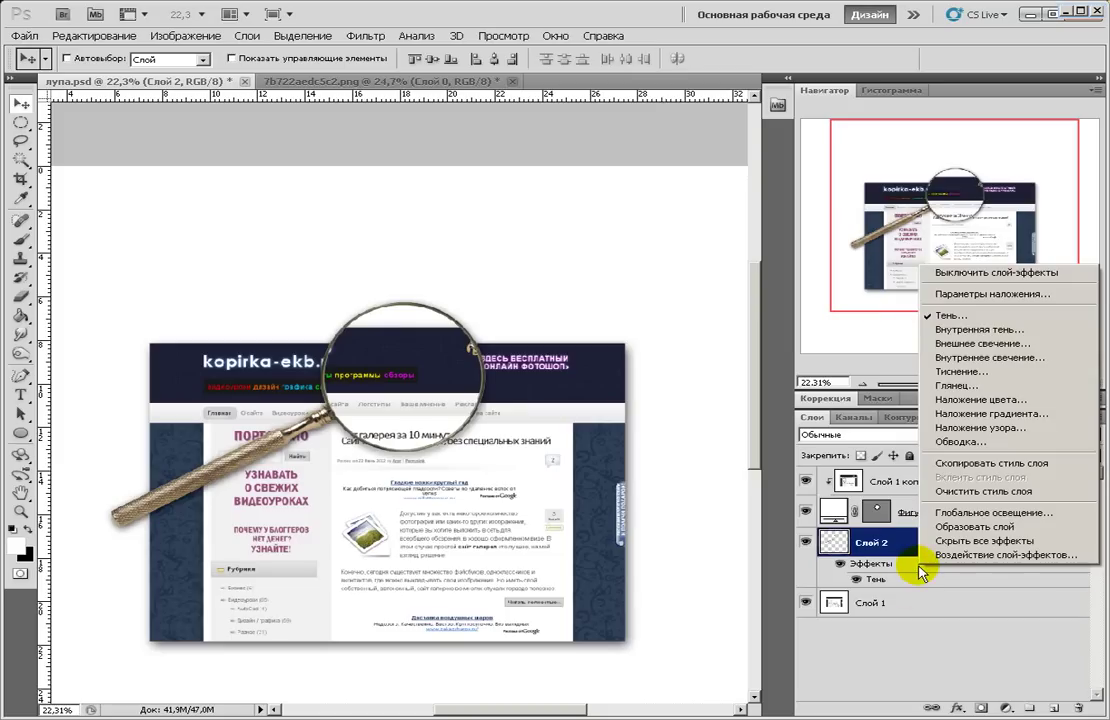
pyautogui.click(978, 529)
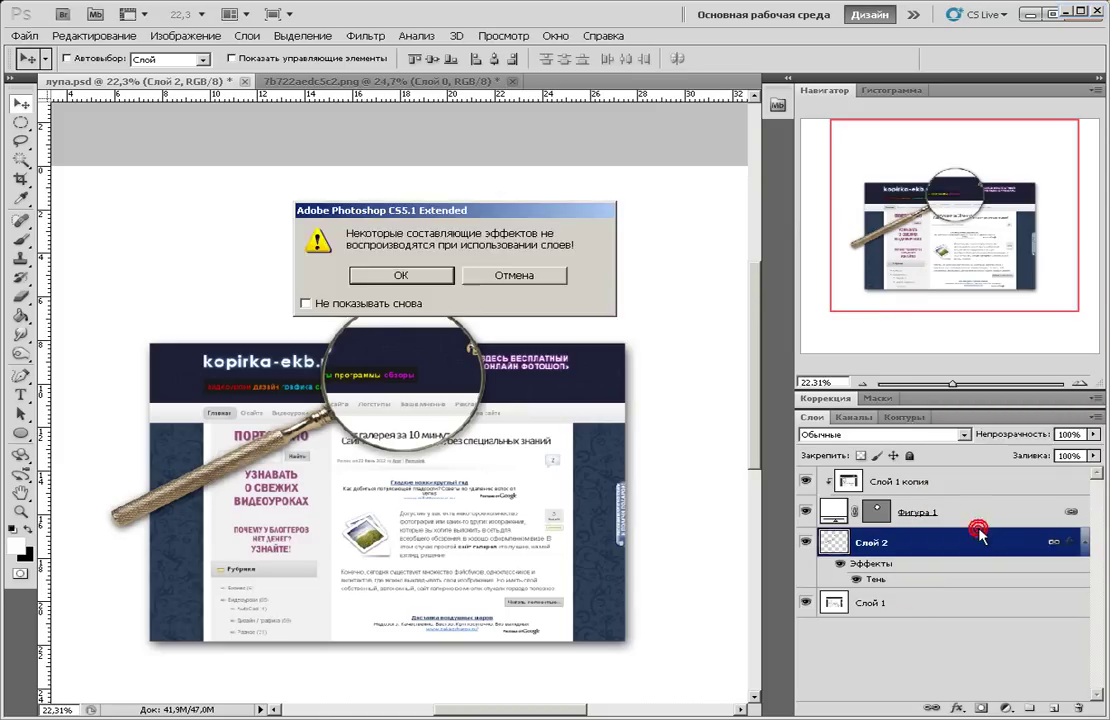
pyautogui.click(403, 276)
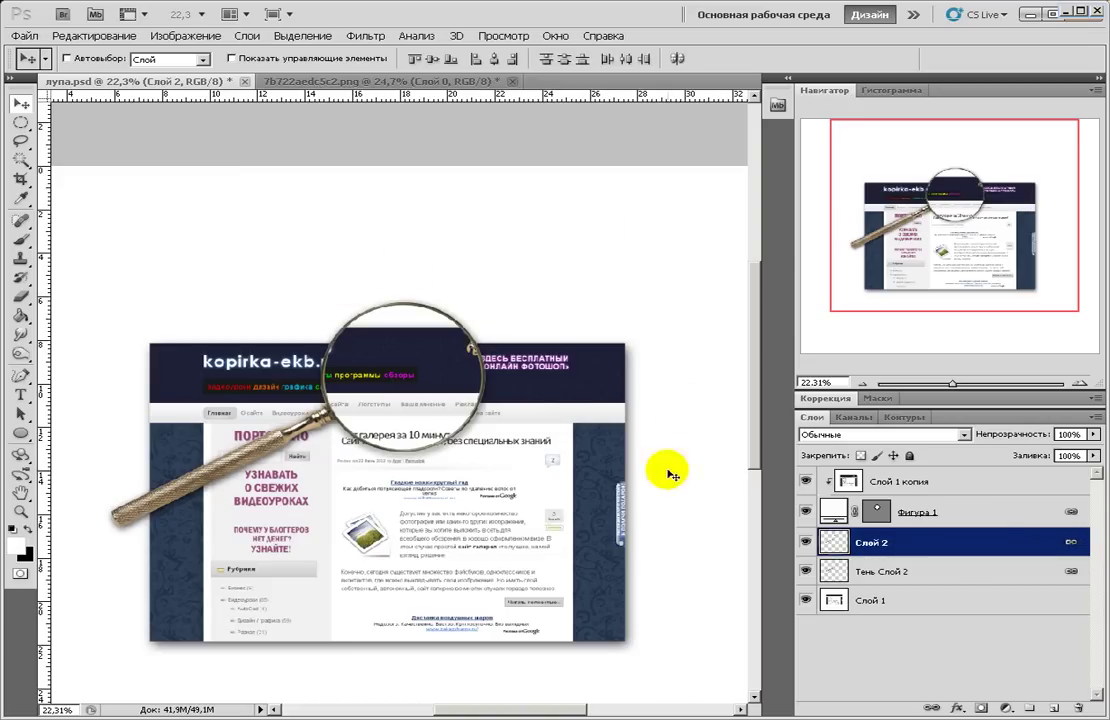
# Duplicate the shadow layer Тень Слой 2 and place the copy at the very top of the layer stack.
pyautogui.click(925, 573)
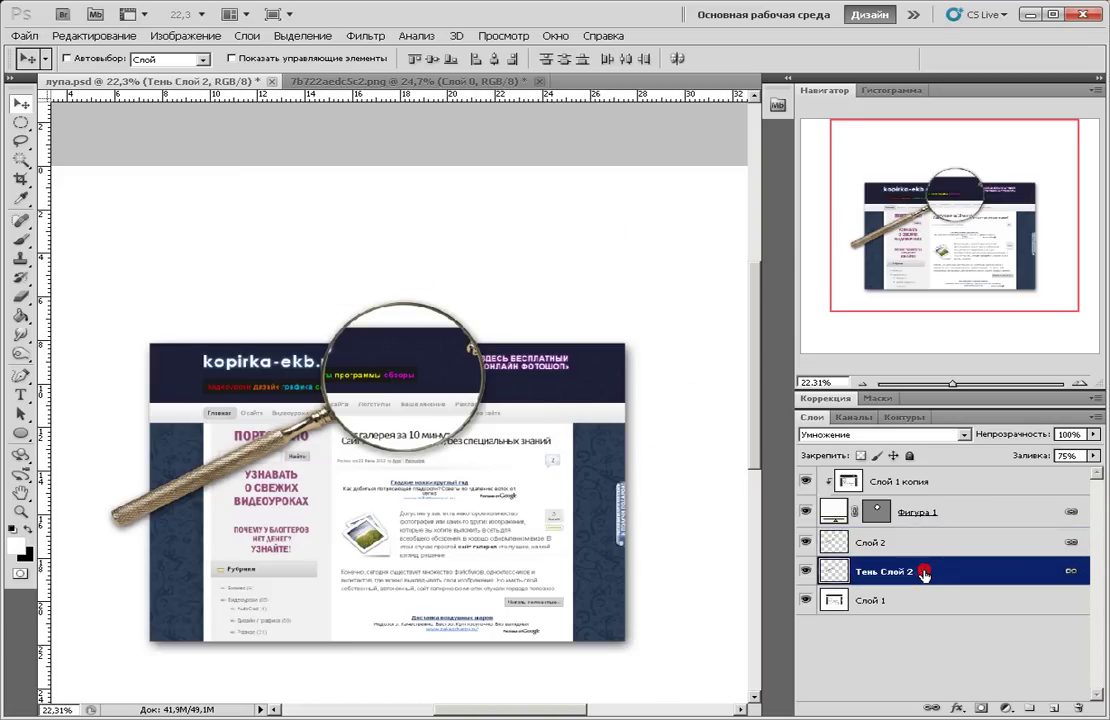
pyautogui.click(806, 572)
pyautogui.click(806, 572)
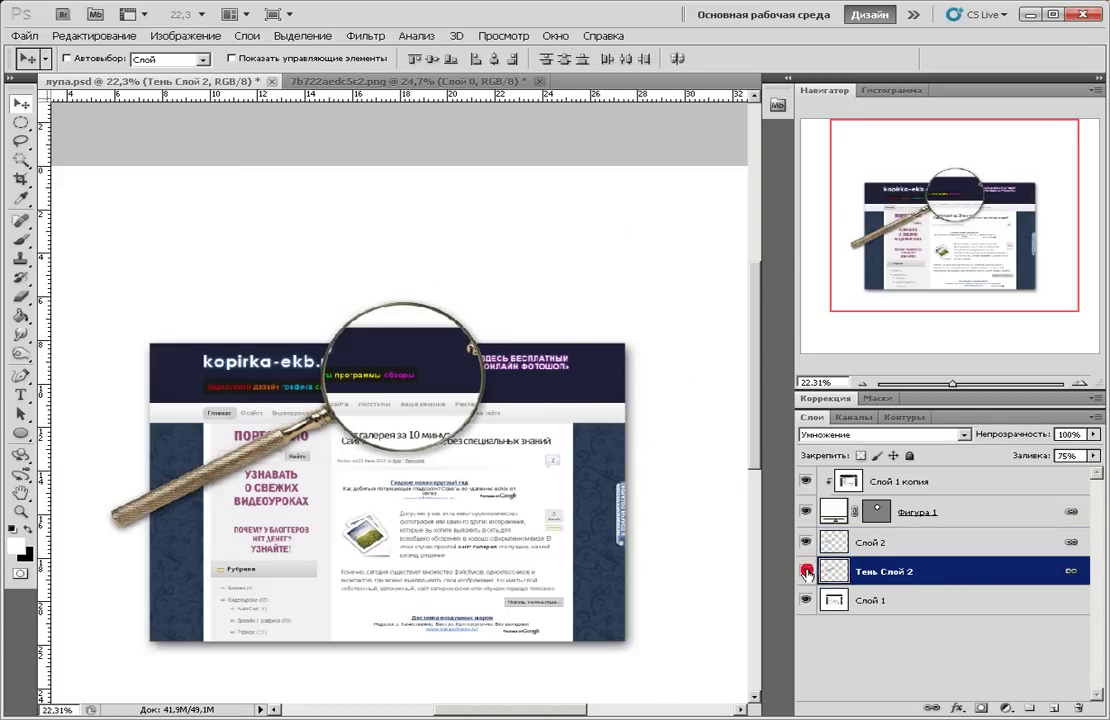
pyautogui.rightClick(913, 576)
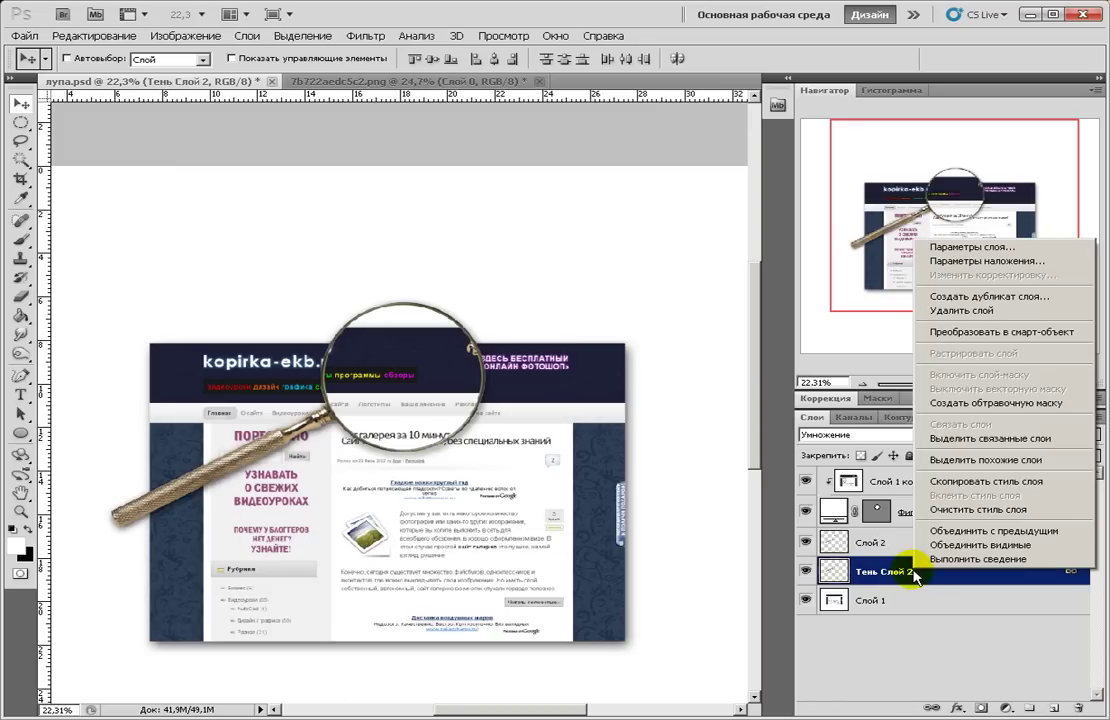
pyautogui.click(950, 296)
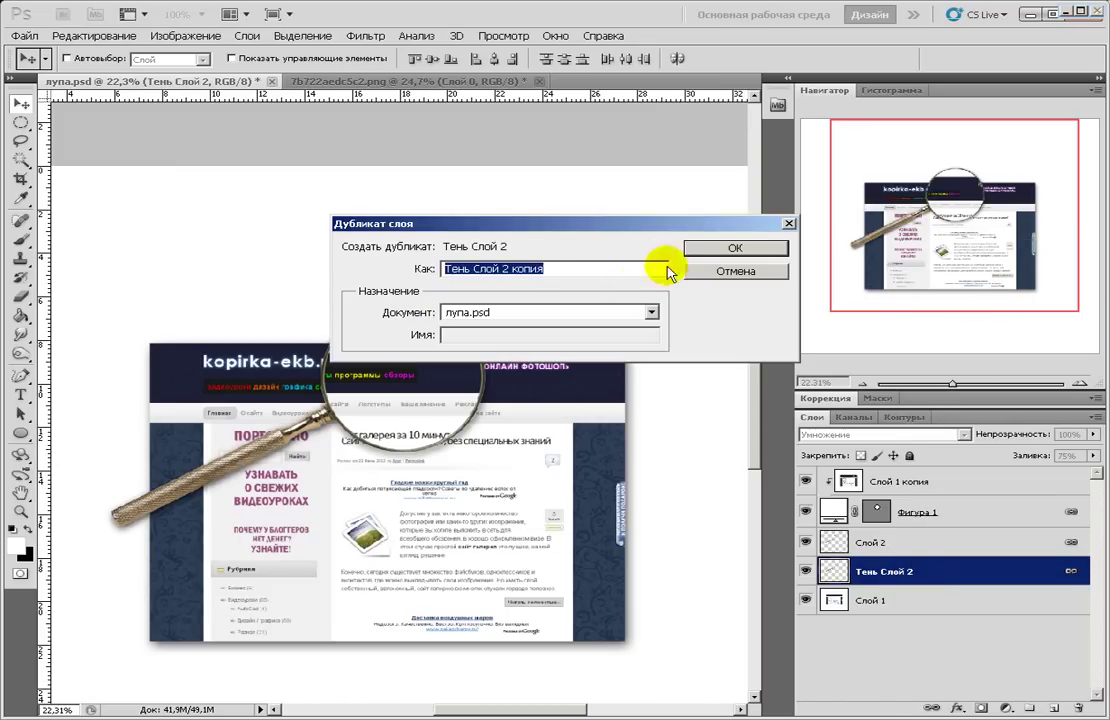
pyautogui.click(708, 249)
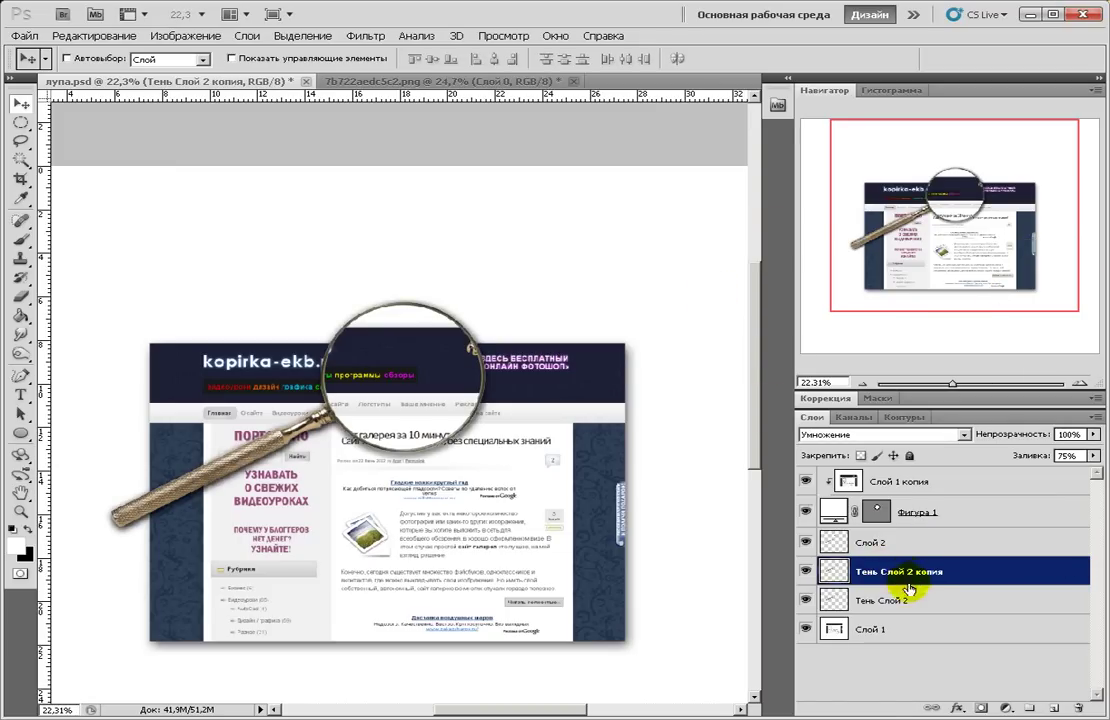
pyautogui.moveTo(907, 578); pyautogui.dragTo(912, 470)
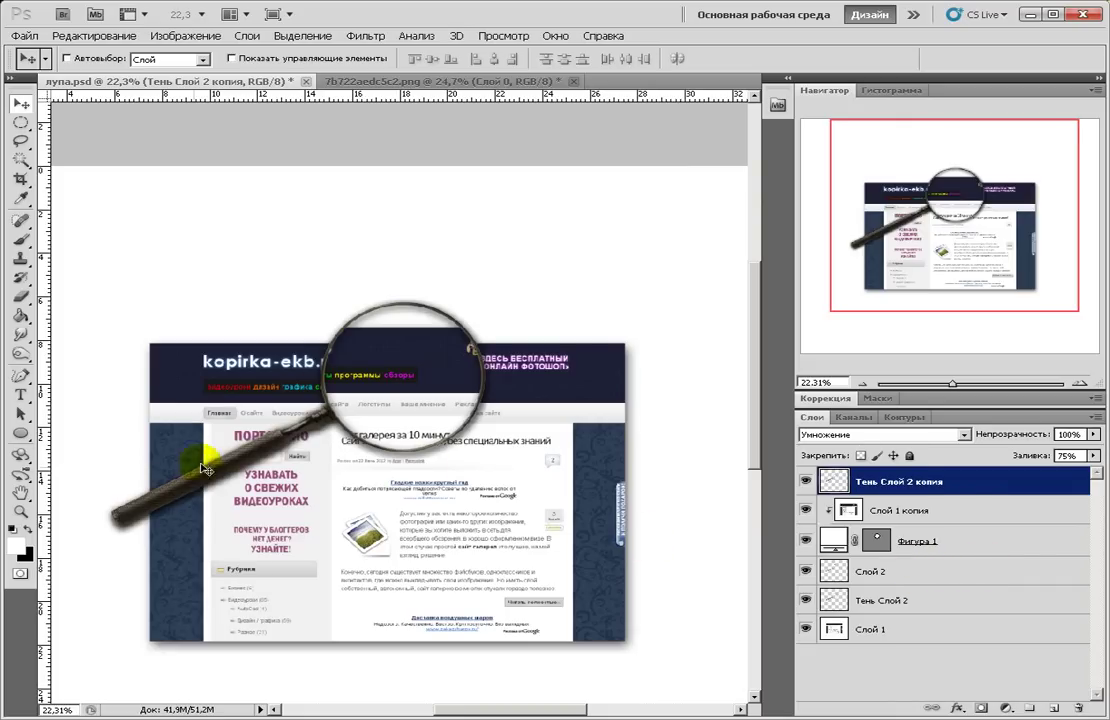
# Hide every layer except the duplicated shadow layer.
pyautogui.click(805, 511)
pyautogui.click(804, 543)
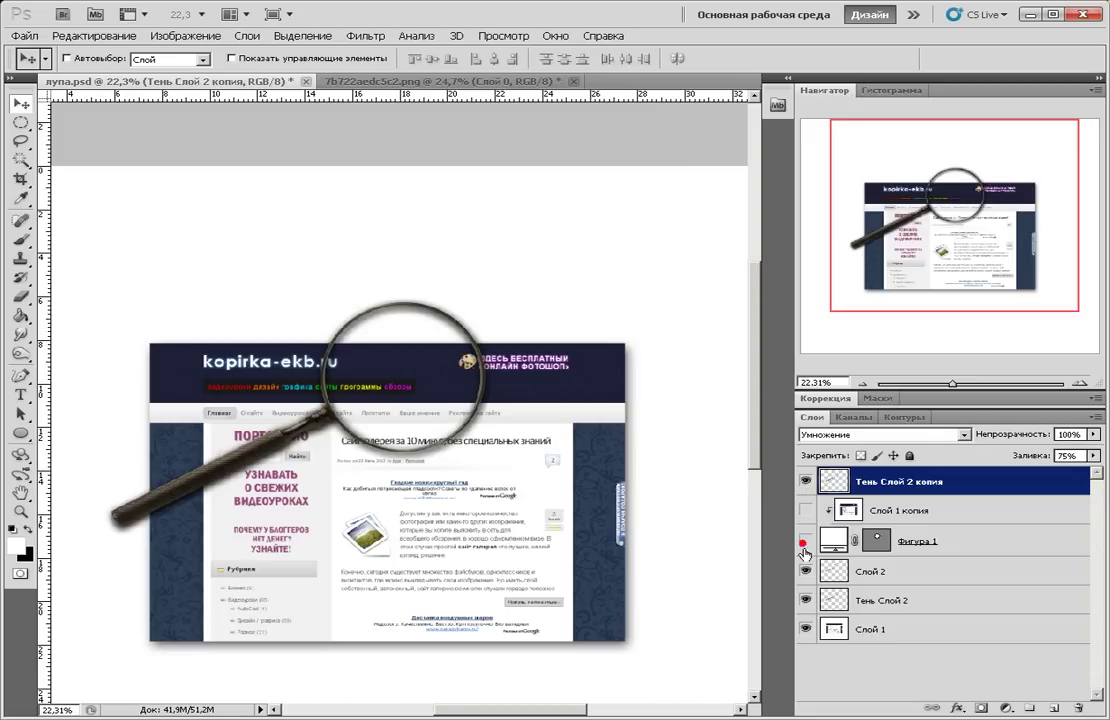
pyautogui.click(805, 571)
pyautogui.click(805, 600)
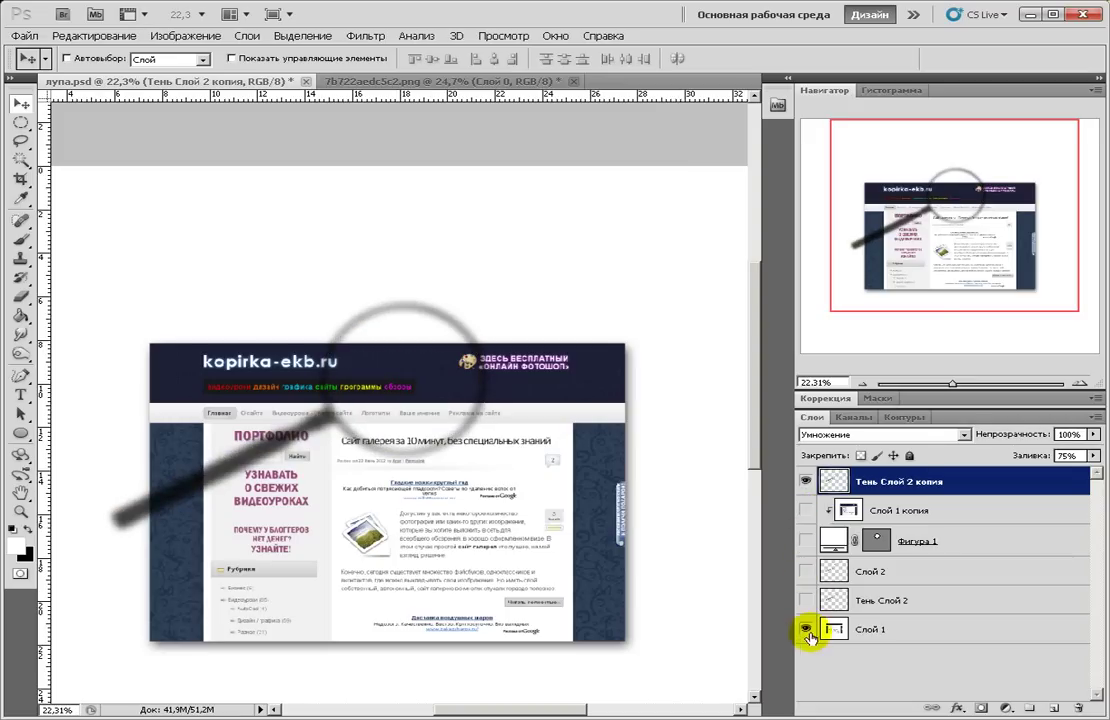
pyautogui.click(806, 630)
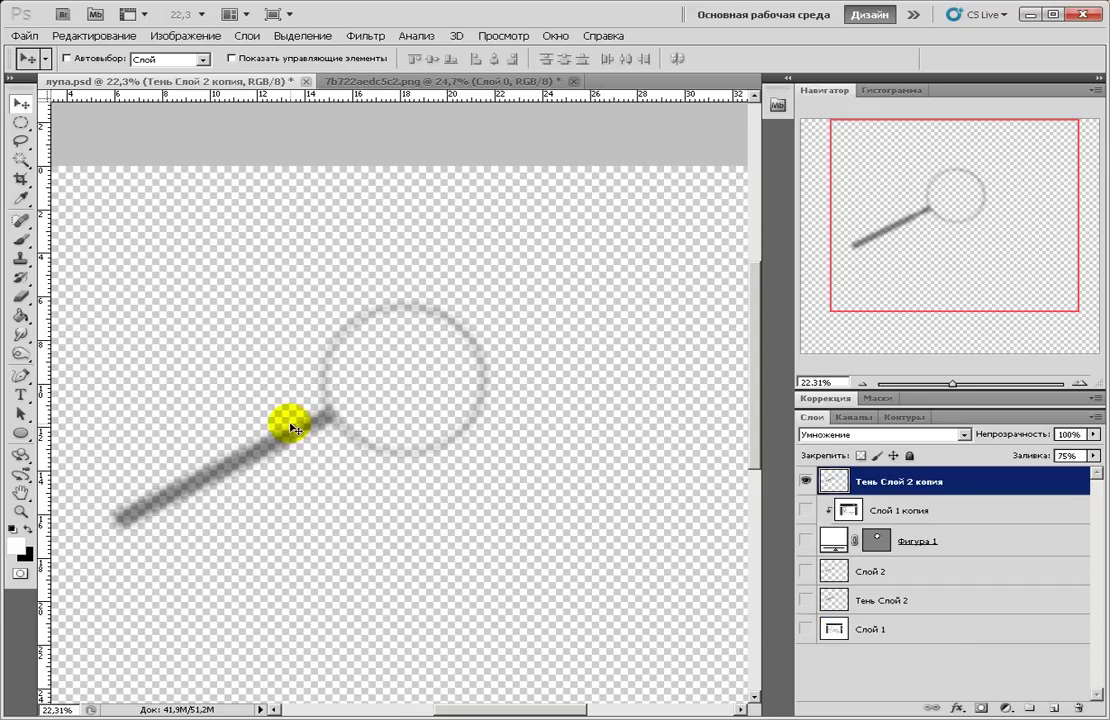
# Set up the Eraser with a soft round brush at 0% hardness and a size of 116 px.
pyautogui.click(20, 296)
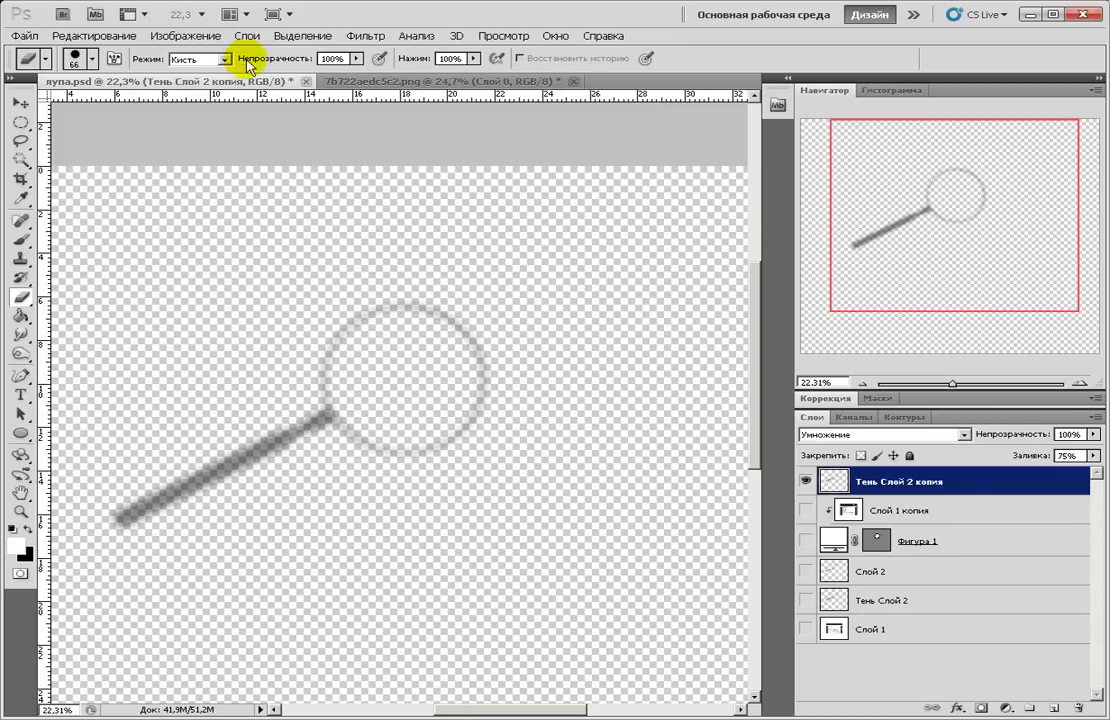
pyautogui.click(92, 58)
pyautogui.moveTo(102, 104); pyautogui.dragTo(106, 104)
pyautogui.click(322, 131)
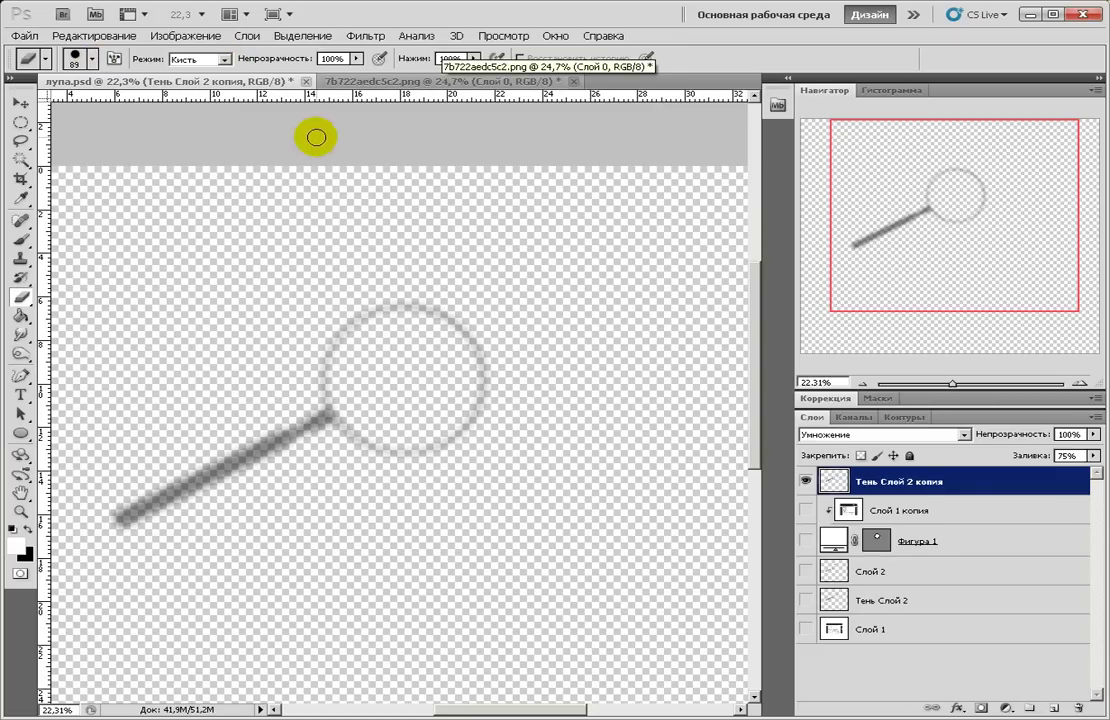
pyautogui.click(92, 58)
pyautogui.moveTo(106, 104); pyautogui.dragTo(111, 104)
pyautogui.click(314, 129)
pyautogui.click(92, 58)
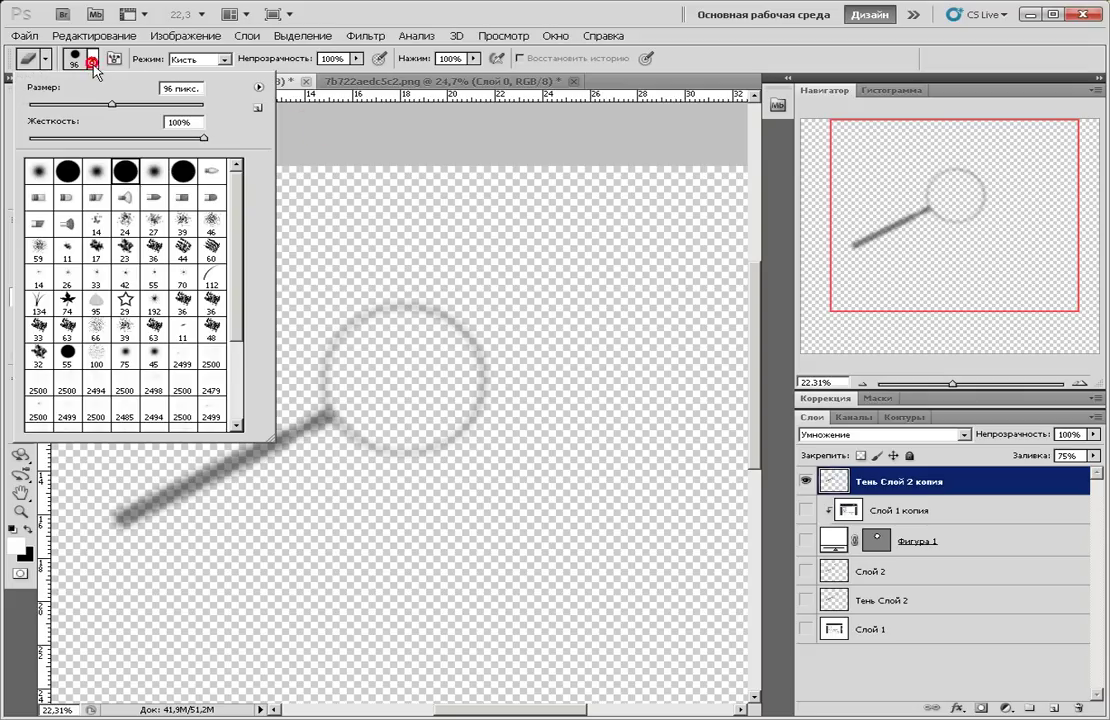
pyautogui.click(93, 170)
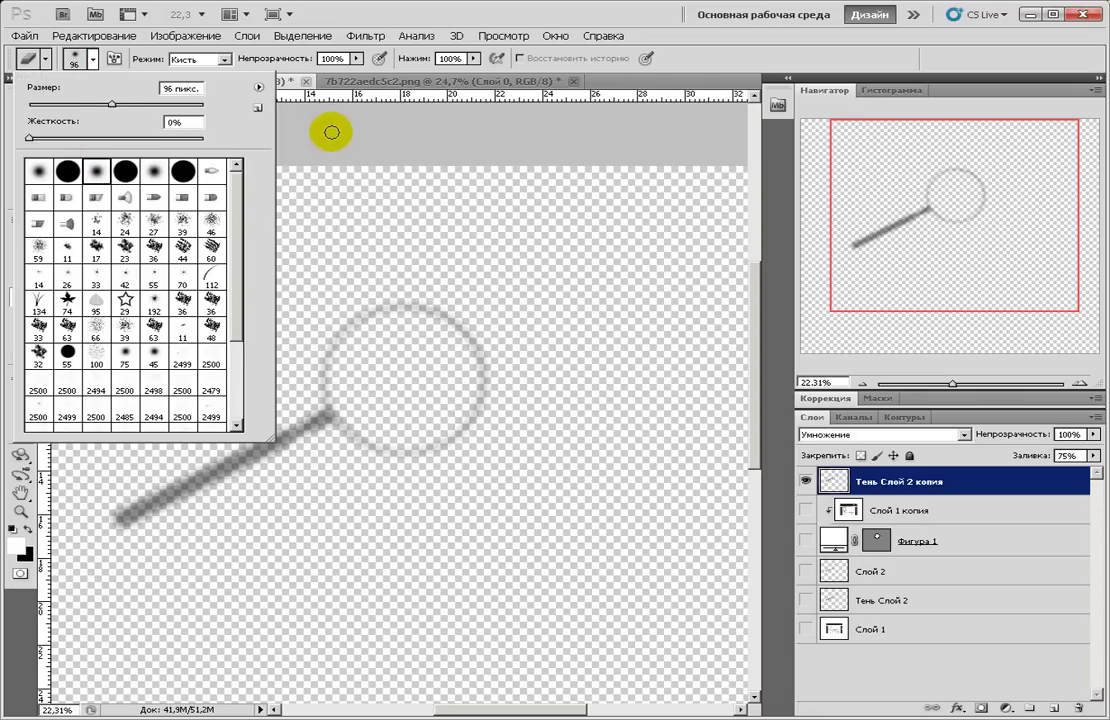
pyautogui.click(122, 104)
pyautogui.click(330, 131)
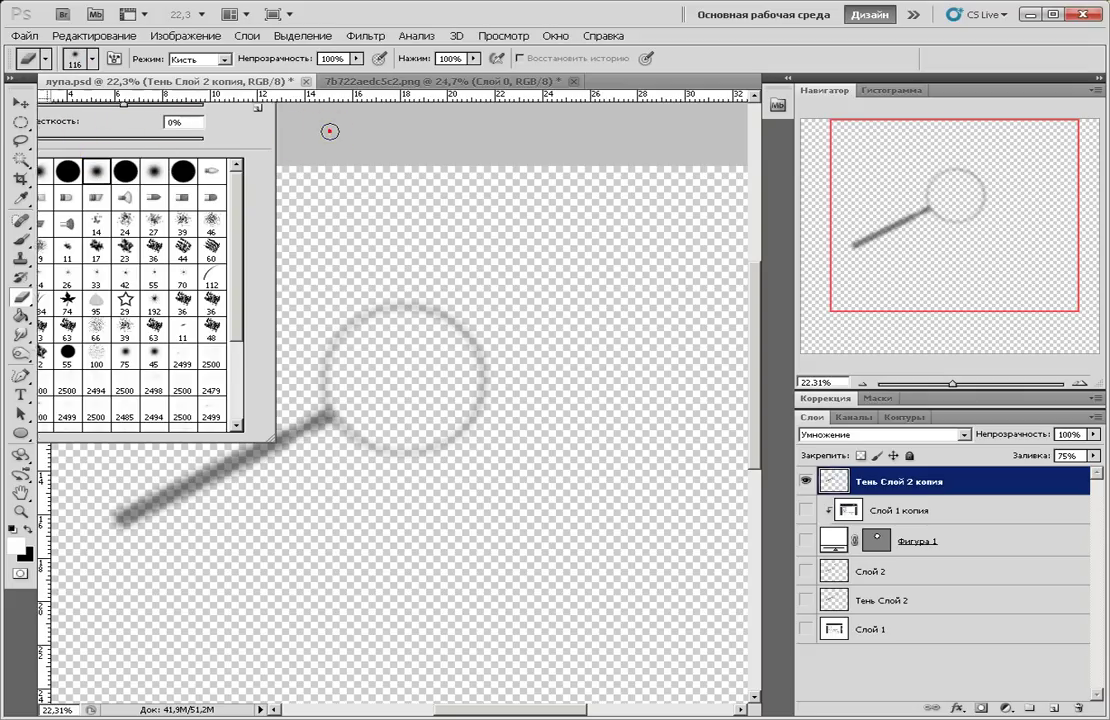
# Erase the handle and the lower-right part of the ring from the shadow copy, keeping only the upper-left arc.
pyautogui.click(154, 508)
pyautogui.click(117, 534)
pyautogui.moveTo(117, 534)
pyautogui.mouseDown()
pyautogui.moveTo(218, 478)
pyautogui.moveTo(208, 465)
pyautogui.moveTo(250, 426)
pyautogui.moveTo(235, 478)
pyautogui.moveTo(208, 453)
pyautogui.moveTo(263, 468)
pyautogui.moveTo(305, 453)
pyautogui.moveTo(305, 416)
pyautogui.moveTo(358, 482)
pyautogui.moveTo(339, 463)
pyautogui.moveTo(362, 431)
pyautogui.moveTo(496, 372)
pyautogui.mouseUp()
# Show all hidden layers again, from Слой 1 копия down to Слой 1.
pyautogui.moveTo(828, 484); pyautogui.dragTo(845, 530)
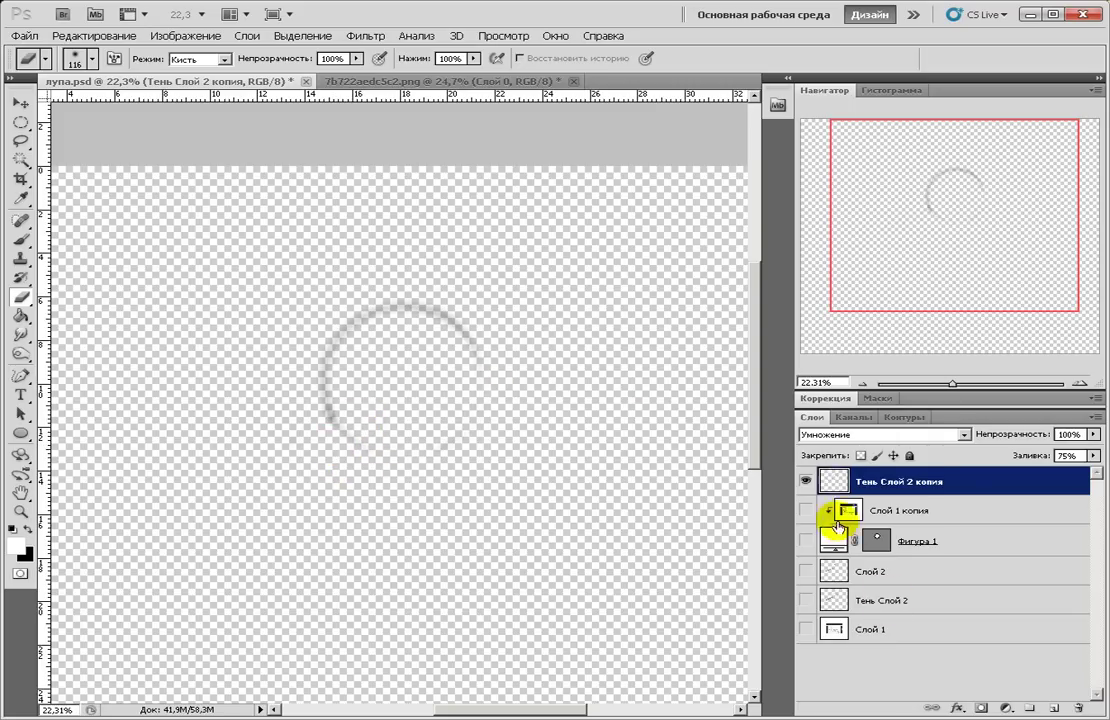
pyautogui.click(845, 530)
pyautogui.click(805, 510)
pyautogui.click(805, 540)
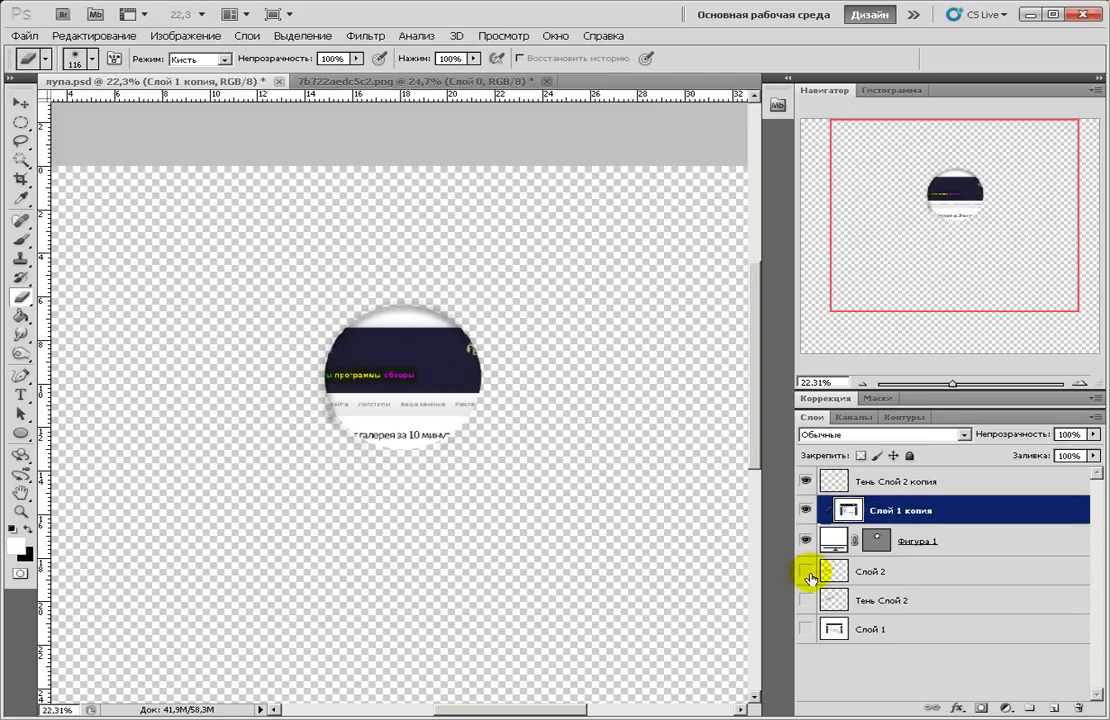
pyautogui.click(807, 572)
pyautogui.click(807, 600)
pyautogui.click(807, 629)
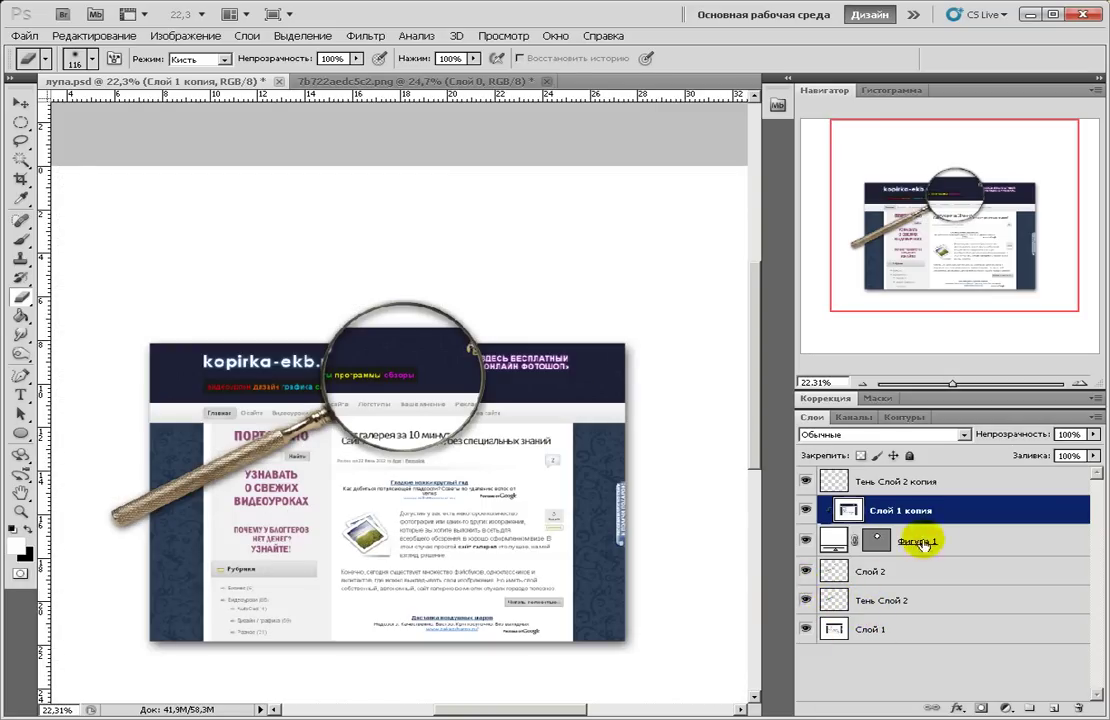
# Link the layers Тень Слой 2 копия, Фигура 1, Слой 2 and Тень Слой 2 together.
pyautogui.click(960, 543)
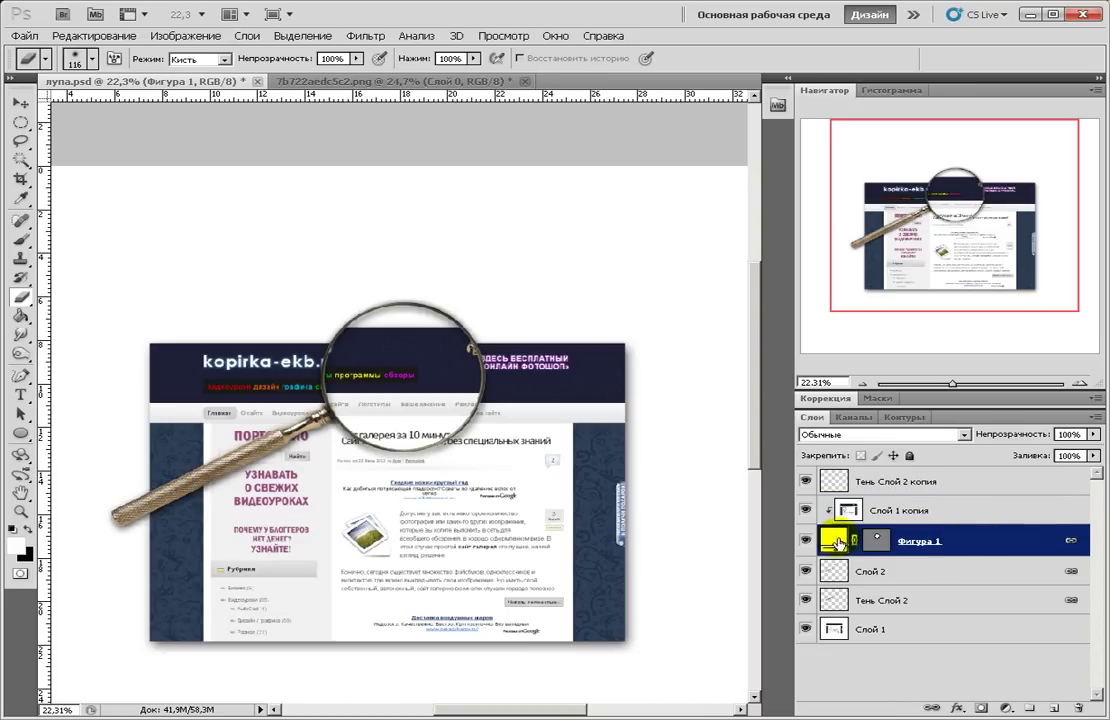
pyautogui.click(807, 541)
pyautogui.click(807, 541)
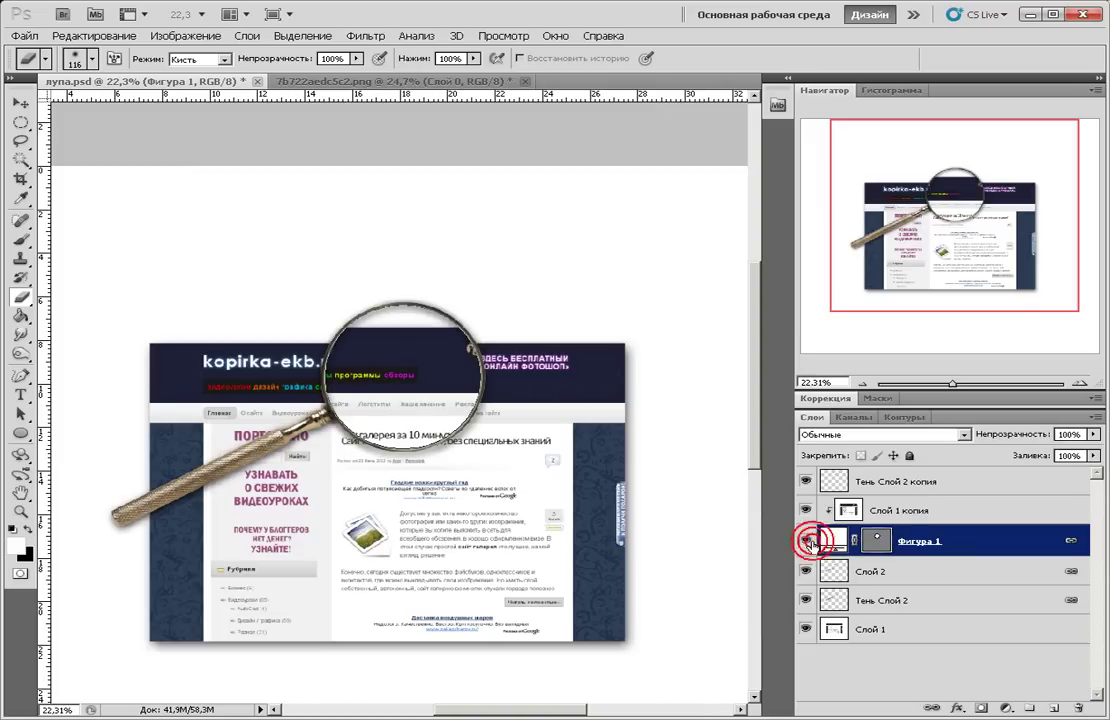
pyautogui.keyDown('ctrl'); pyautogui.click(899, 481); pyautogui.keyUp('ctrl')
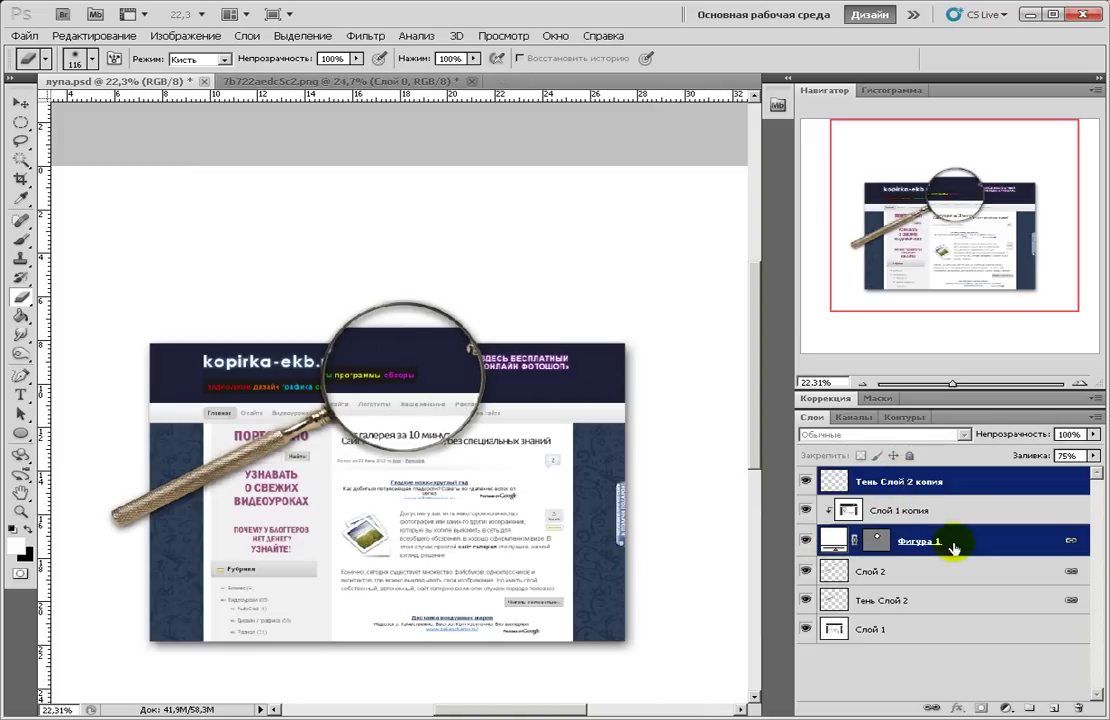
pyautogui.click(875, 571)
pyautogui.click(930, 481)
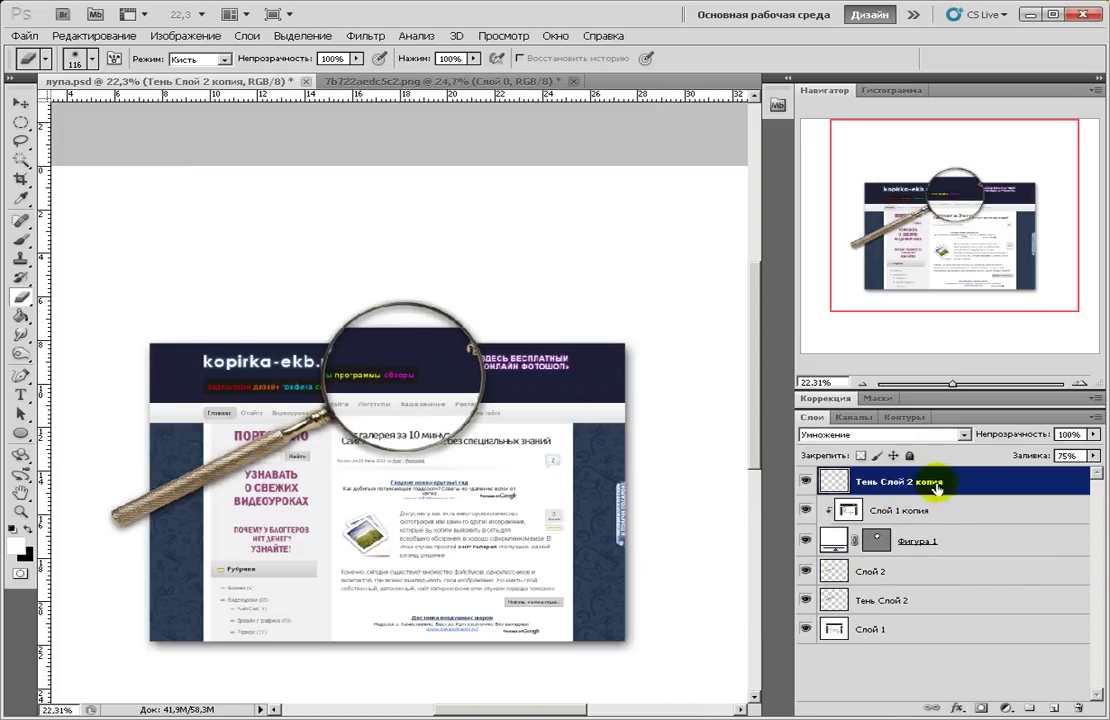
pyautogui.keyDown('ctrl'); pyautogui.click(945, 541); pyautogui.keyUp('ctrl')
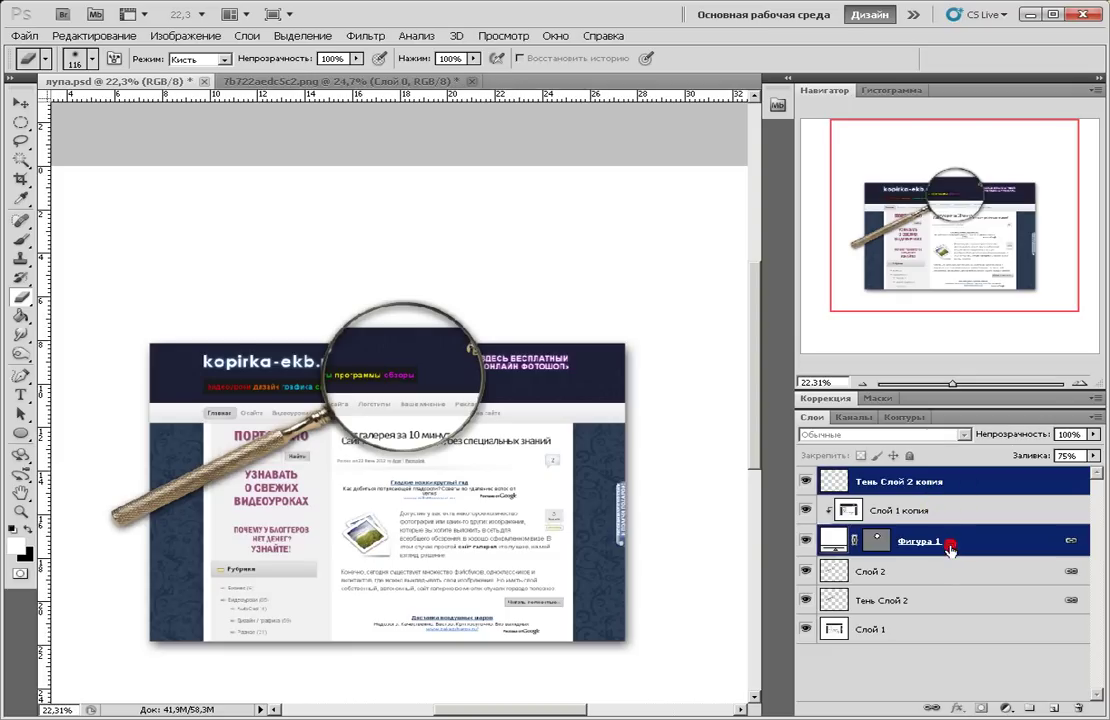
pyautogui.keyDown('ctrl'); pyautogui.click(896, 577); pyautogui.keyUp('ctrl')
pyautogui.keyDown('ctrl'); pyautogui.click(896, 597); pyautogui.keyUp('ctrl')
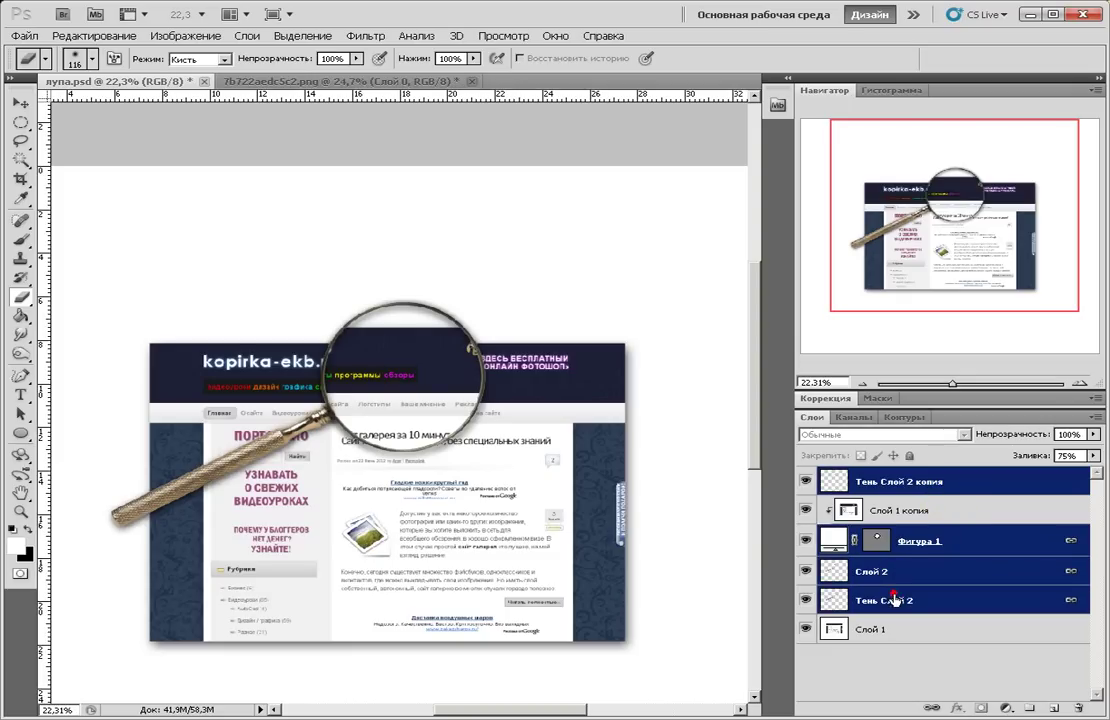
pyautogui.rightClick(953, 571)
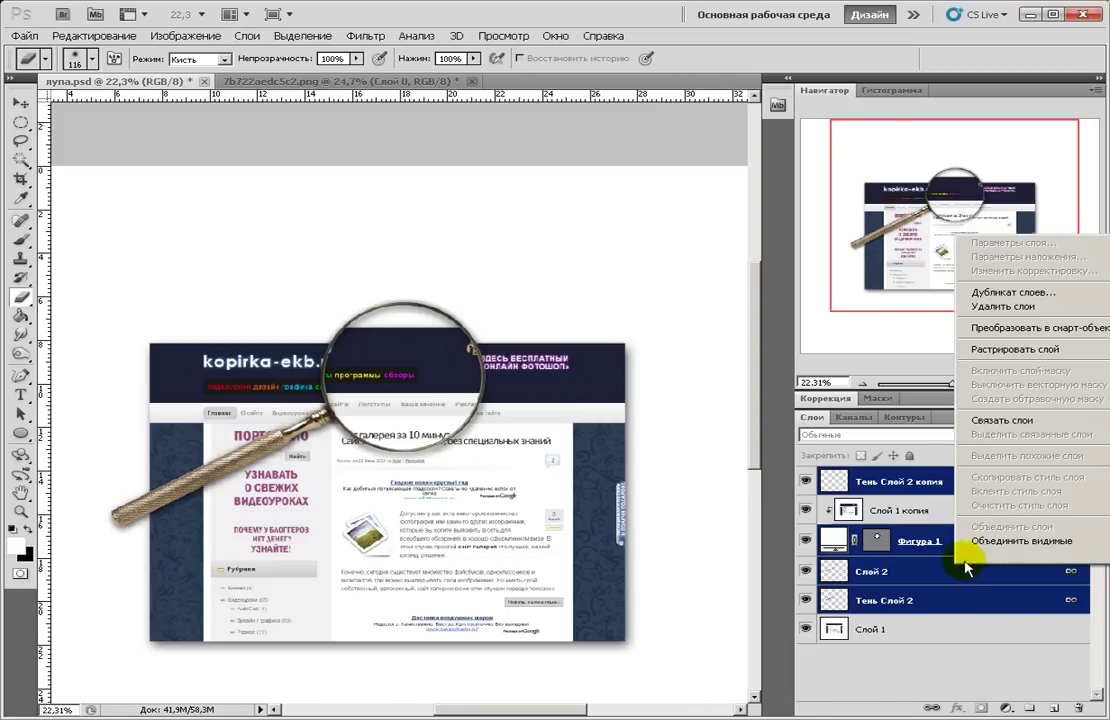
pyautogui.click(1002, 420)
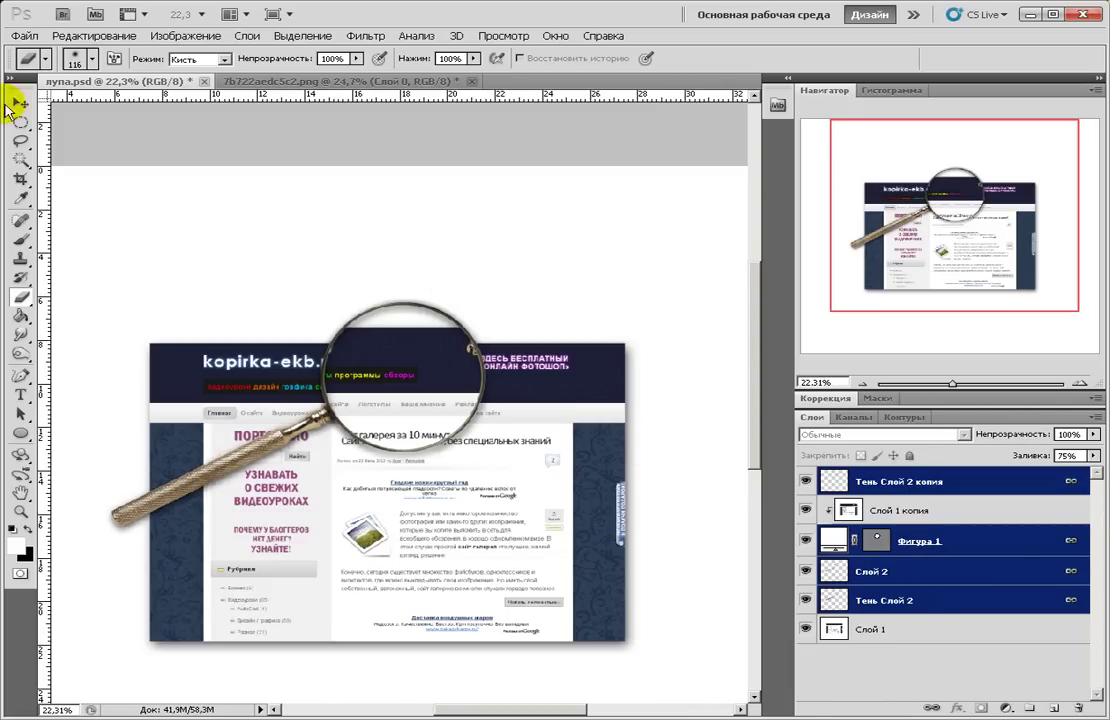
# Move the linked magnifying glass with its shadows over the screenshot header so the lens frames the kopirka-ekb.ru logo.
pyautogui.click(960, 600)
pyautogui.click(20, 102)
pyautogui.moveTo(312, 350); pyautogui.dragTo(250, 358)
pyautogui.moveTo(955, 383); pyautogui.dragTo(956, 386)
pyautogui.moveTo(255, 360)
pyautogui.mouseDown()
pyautogui.moveTo(372, 353)
pyautogui.moveTo(528, 379)
pyautogui.moveTo(649, 379)
pyautogui.moveTo(662, 398)
pyautogui.moveTo(436, 364)
pyautogui.moveTo(364, 446)
pyautogui.moveTo(451, 446)
pyautogui.moveTo(330, 385)
pyautogui.moveTo(244, 382)
pyautogui.mouseUp()
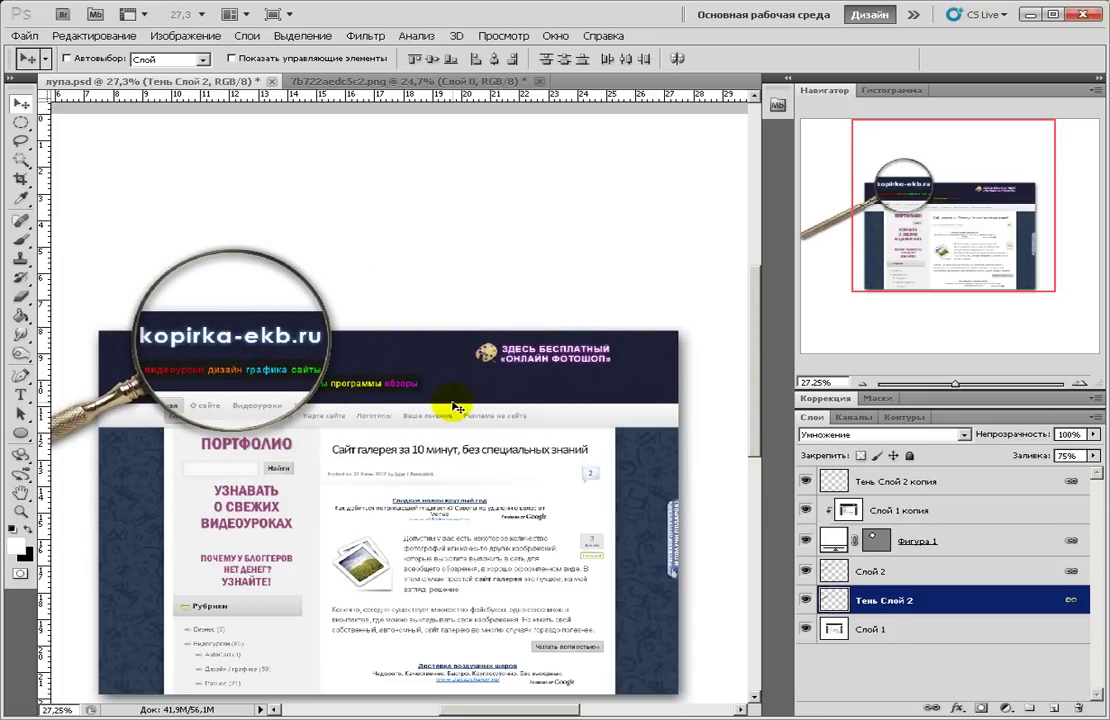
pyautogui.moveTo(955, 387); pyautogui.dragTo(949, 385)
pyautogui.moveTo(243, 378); pyautogui.dragTo(329, 388)
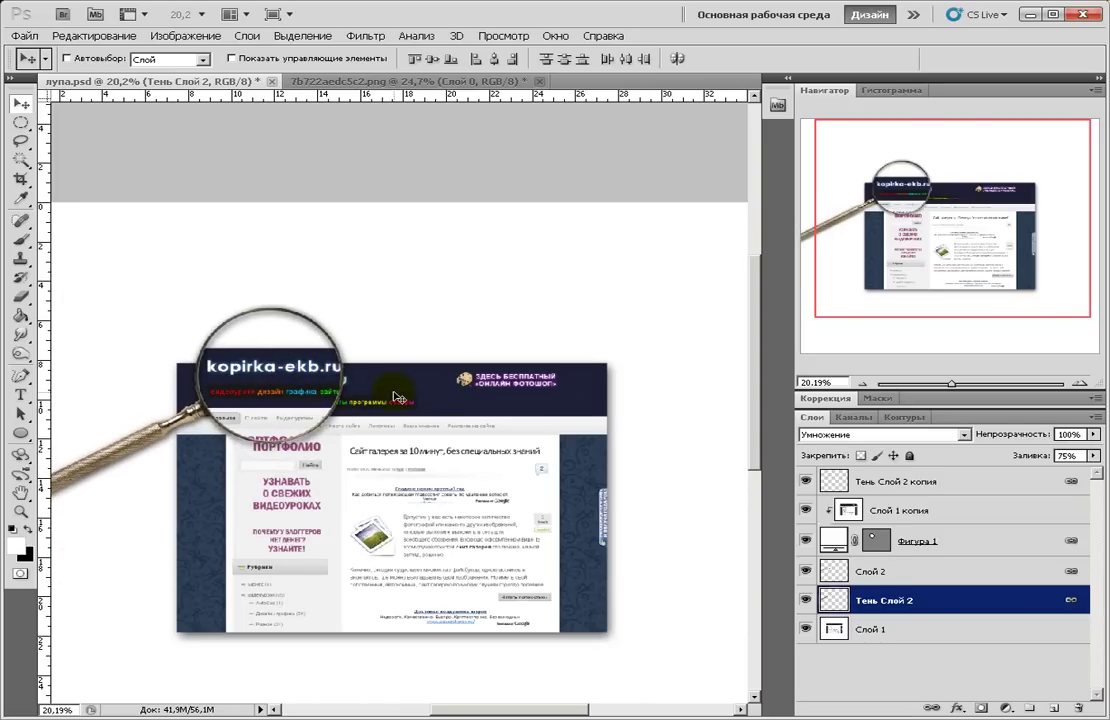
pyautogui.moveTo(224, 372); pyautogui.dragTo(229, 366)
pyautogui.click(620, 360)
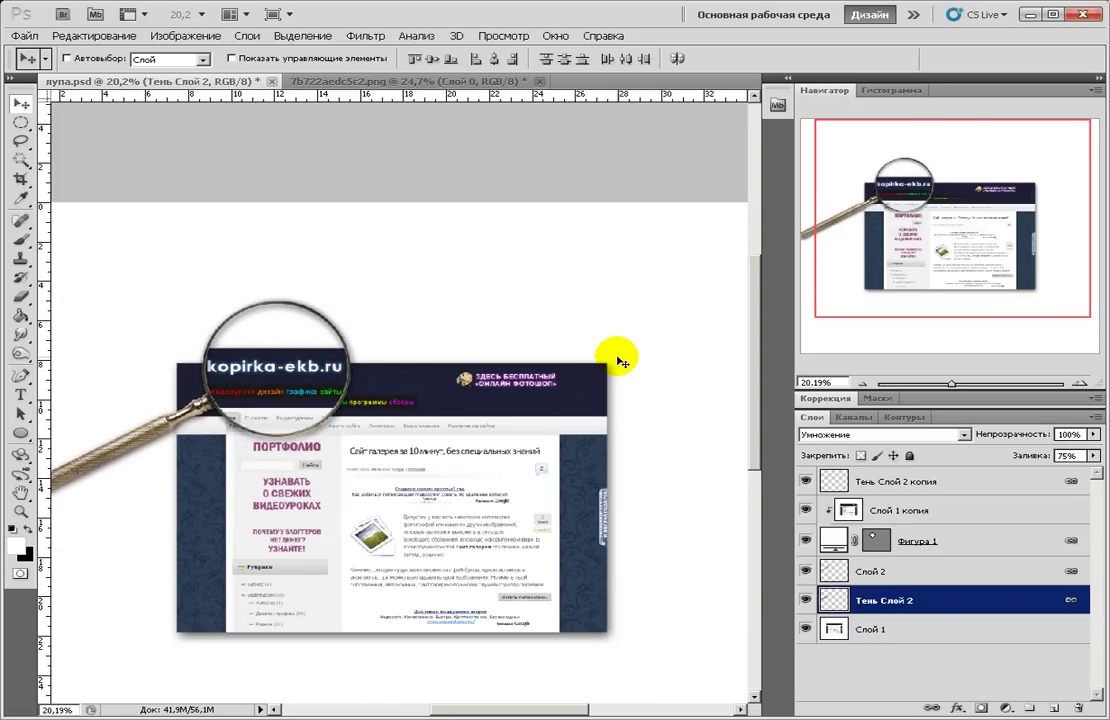